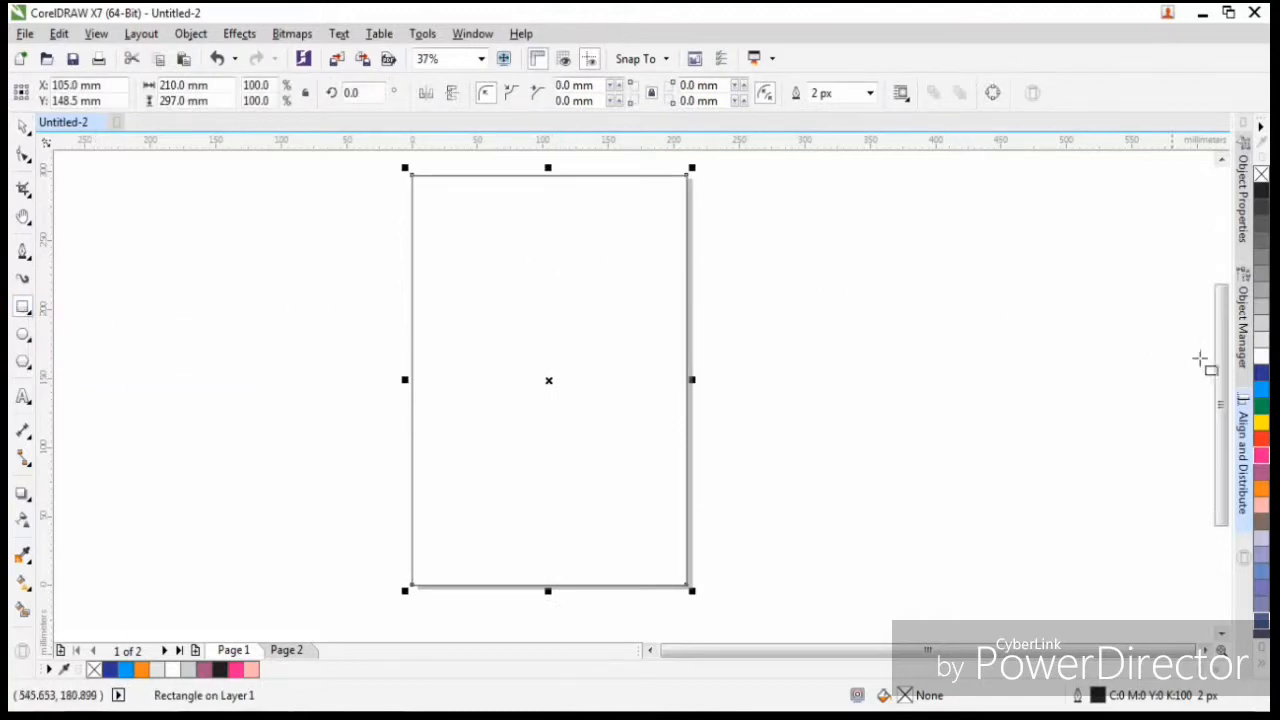
Remove the outline of the page-sized rectangle and lock the rectangle in place.
left_click(870, 93)
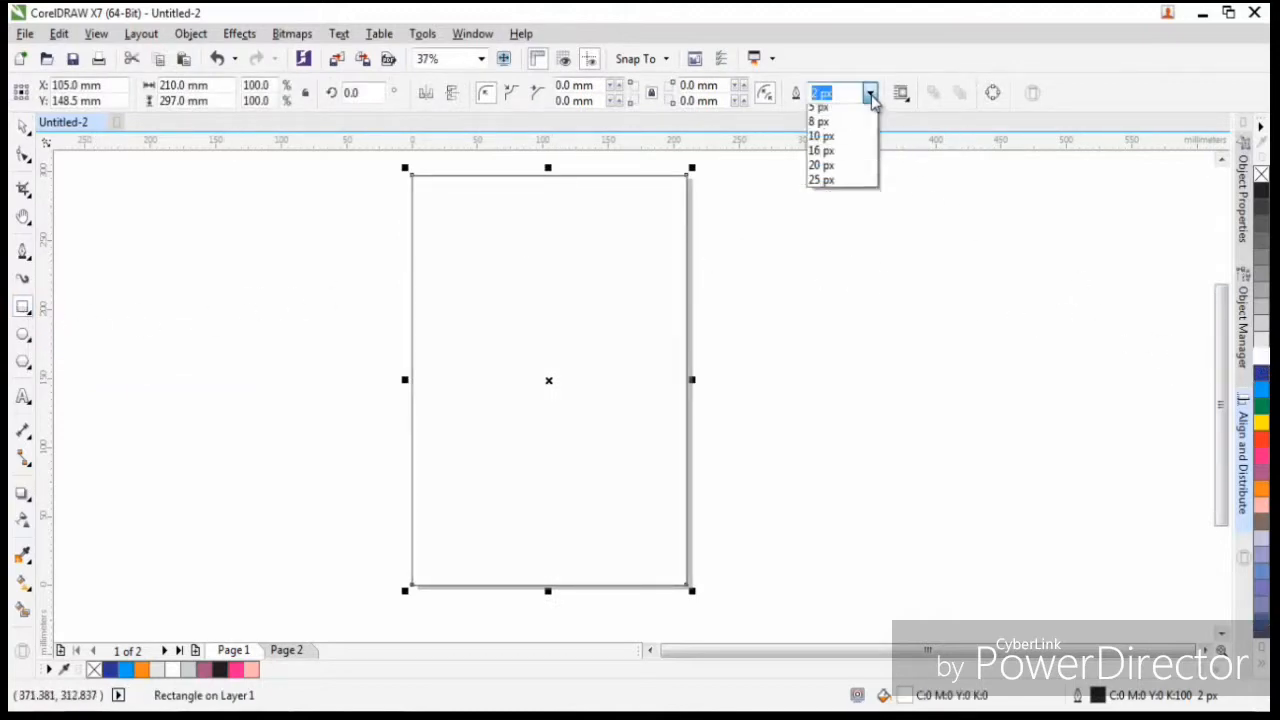
left_click(826, 111)
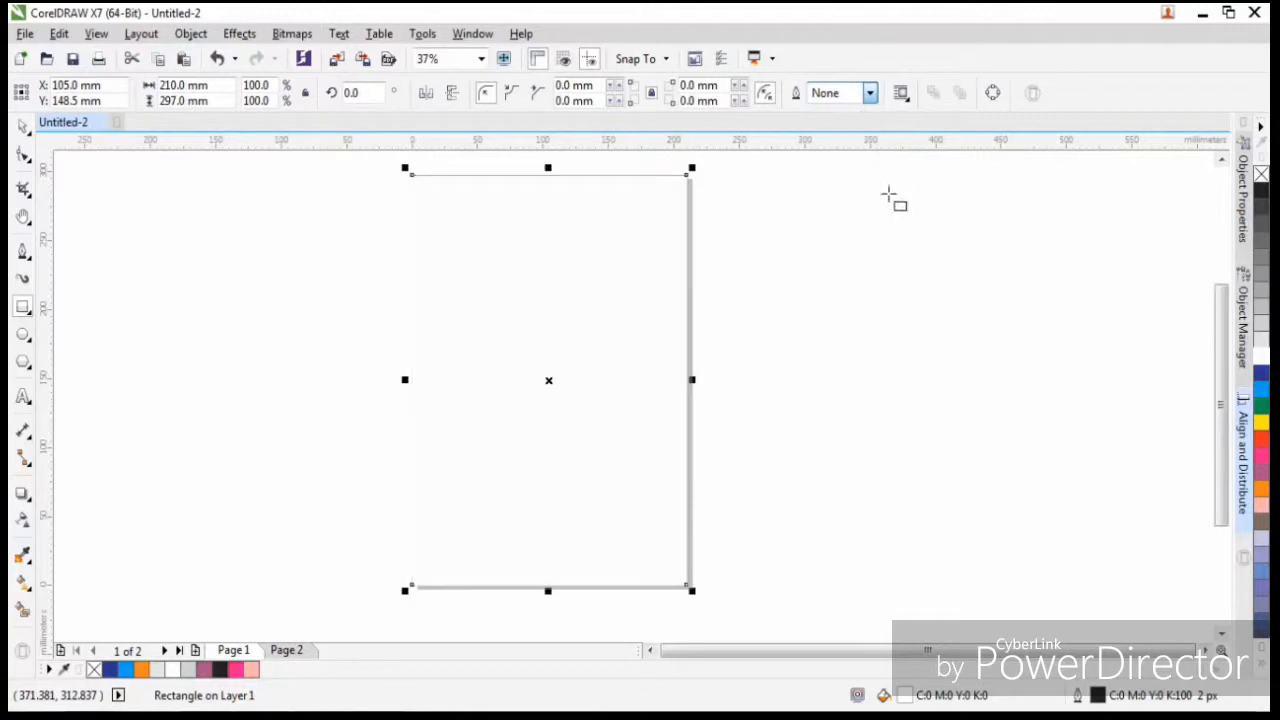
left_click(24, 124)
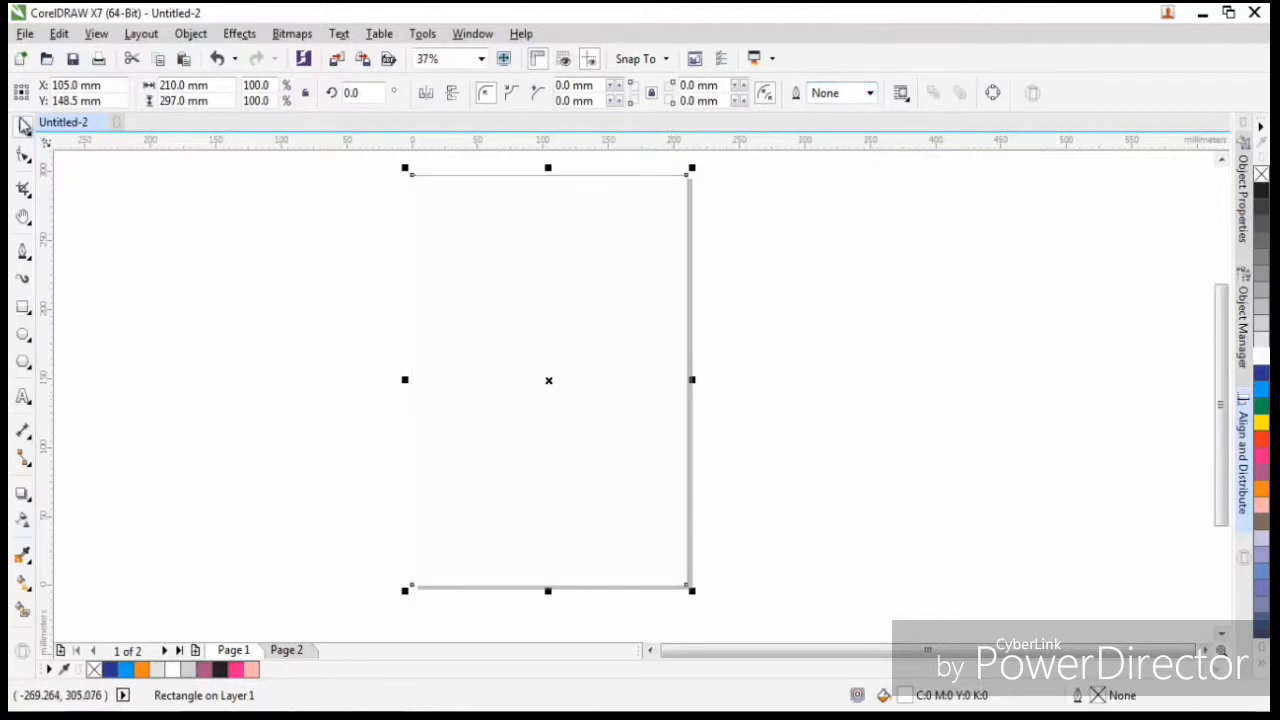
left_click(547, 337)
right_click(587, 344)
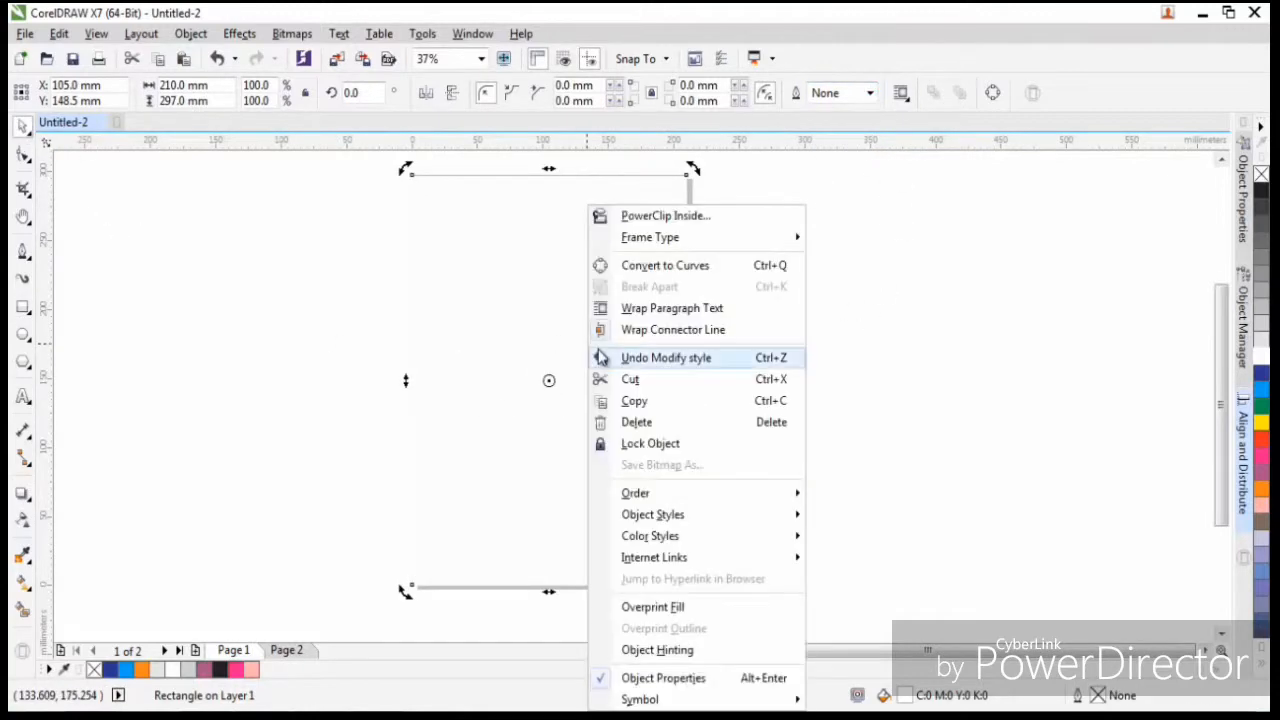
left_click(750, 449)
left_click(637, 517)
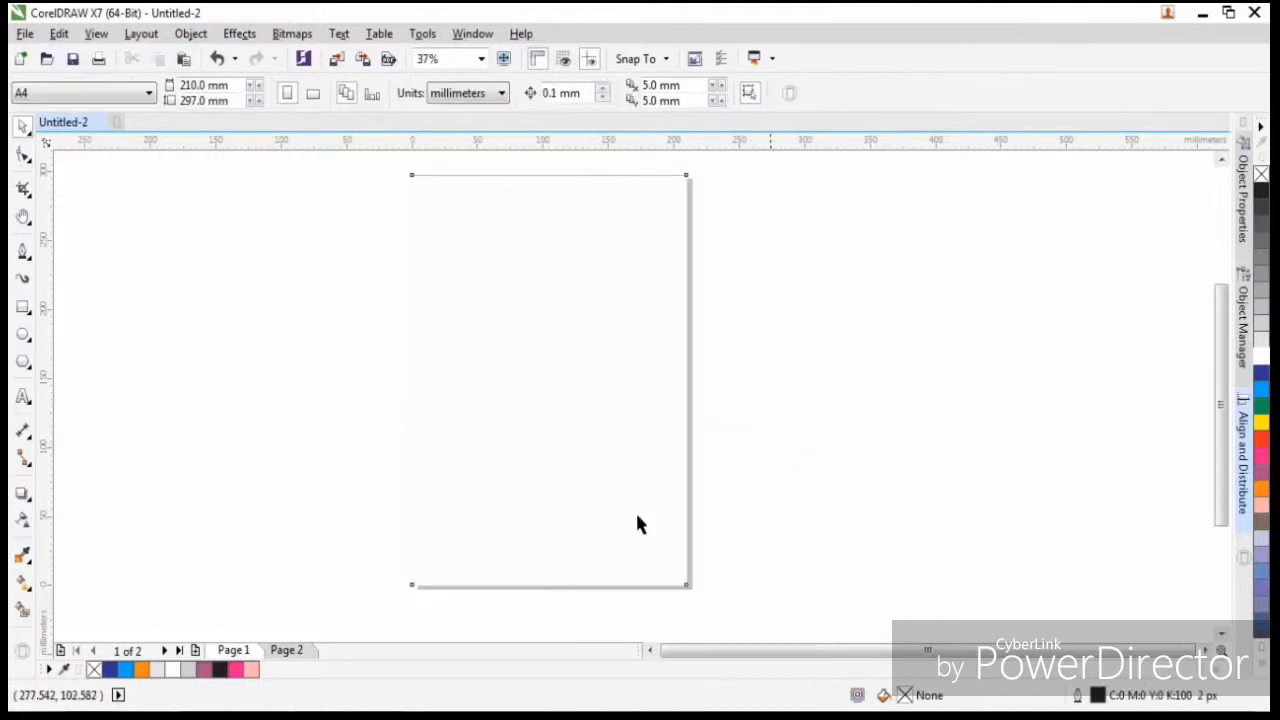
Draw a thin bar about 171 mm by 7 mm across the page, filled with blue (C100 M100) and with no outline.
left_click(23, 307)
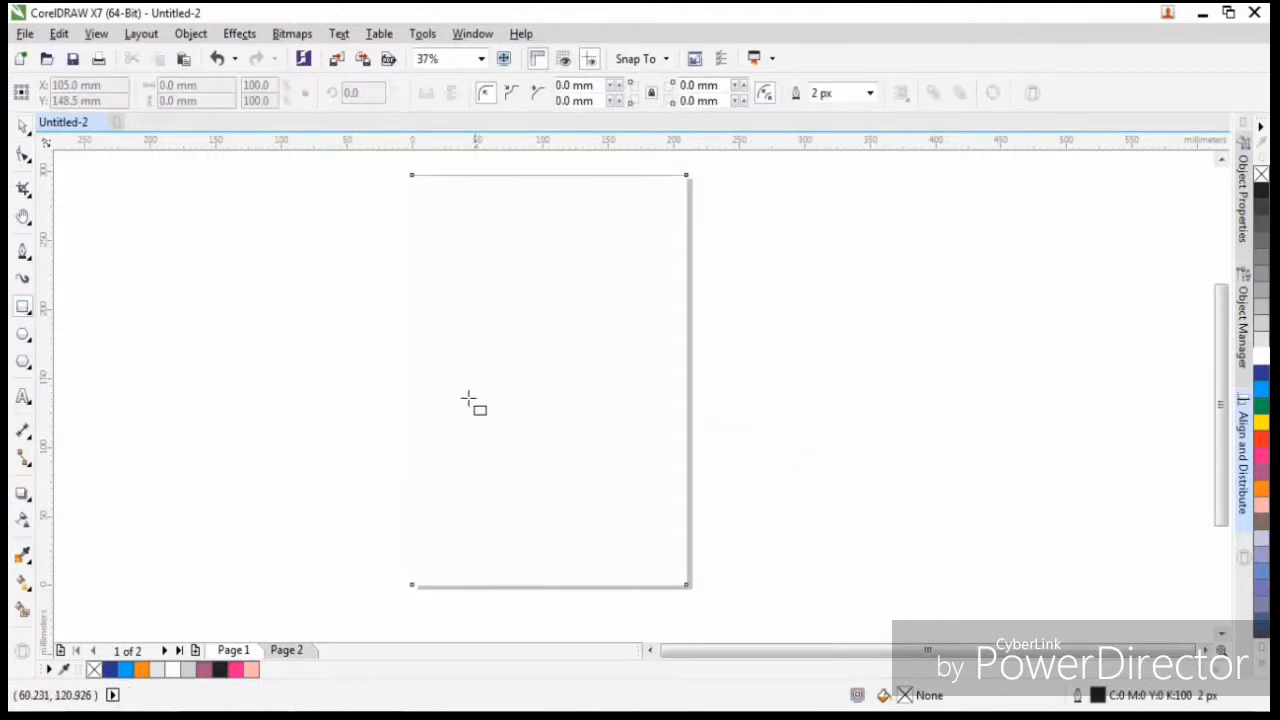
left_click_drag(443, 366, 669, 375)
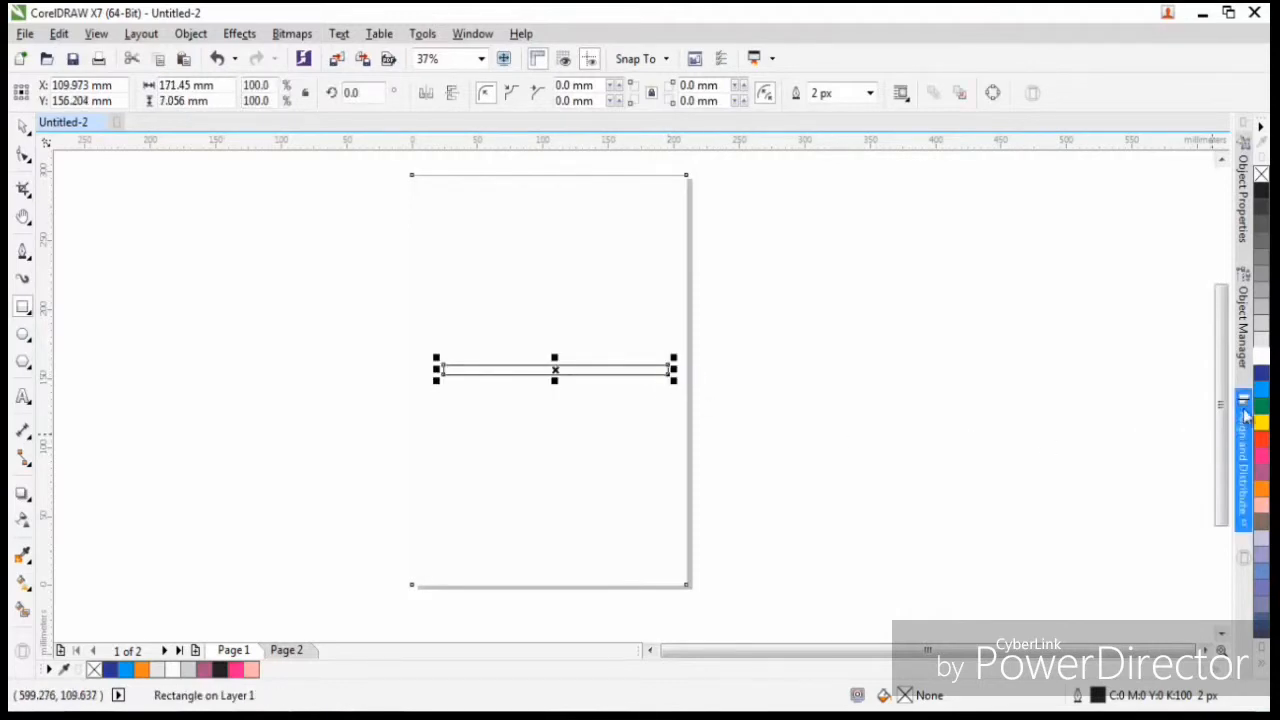
left_click(1261, 377)
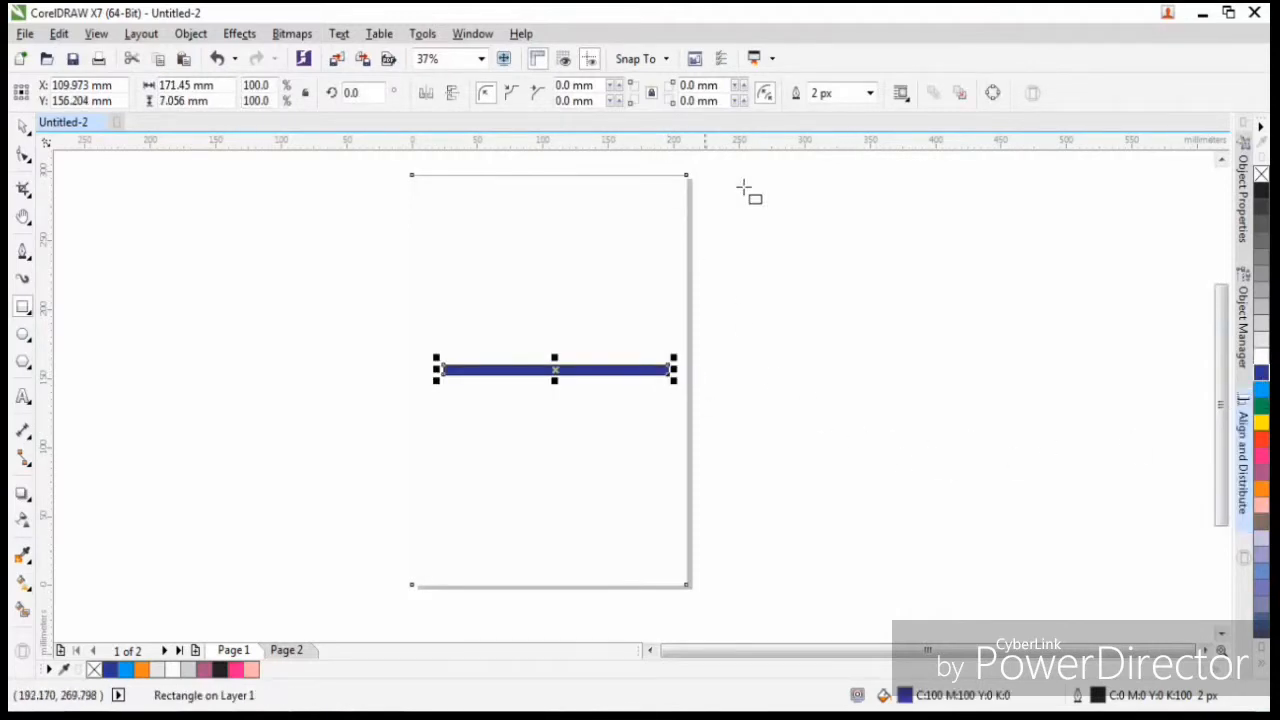
left_click(873, 93)
left_click(873, 93)
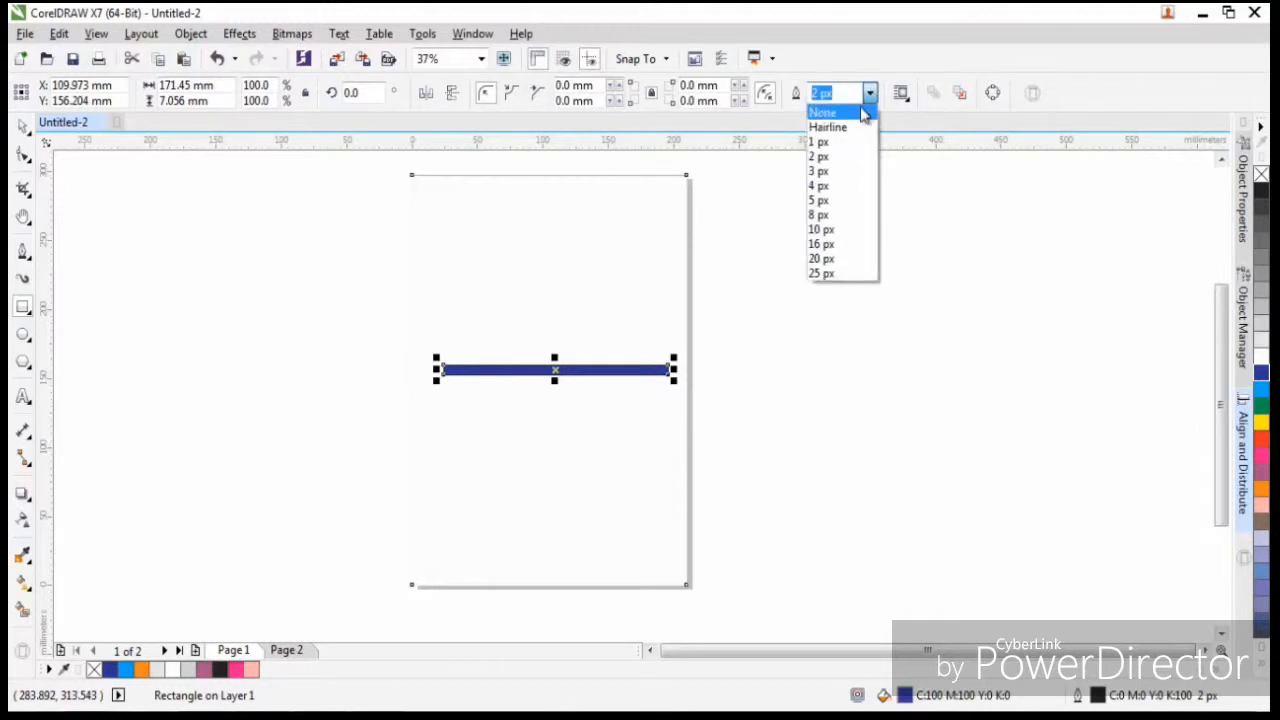
left_click(830, 111)
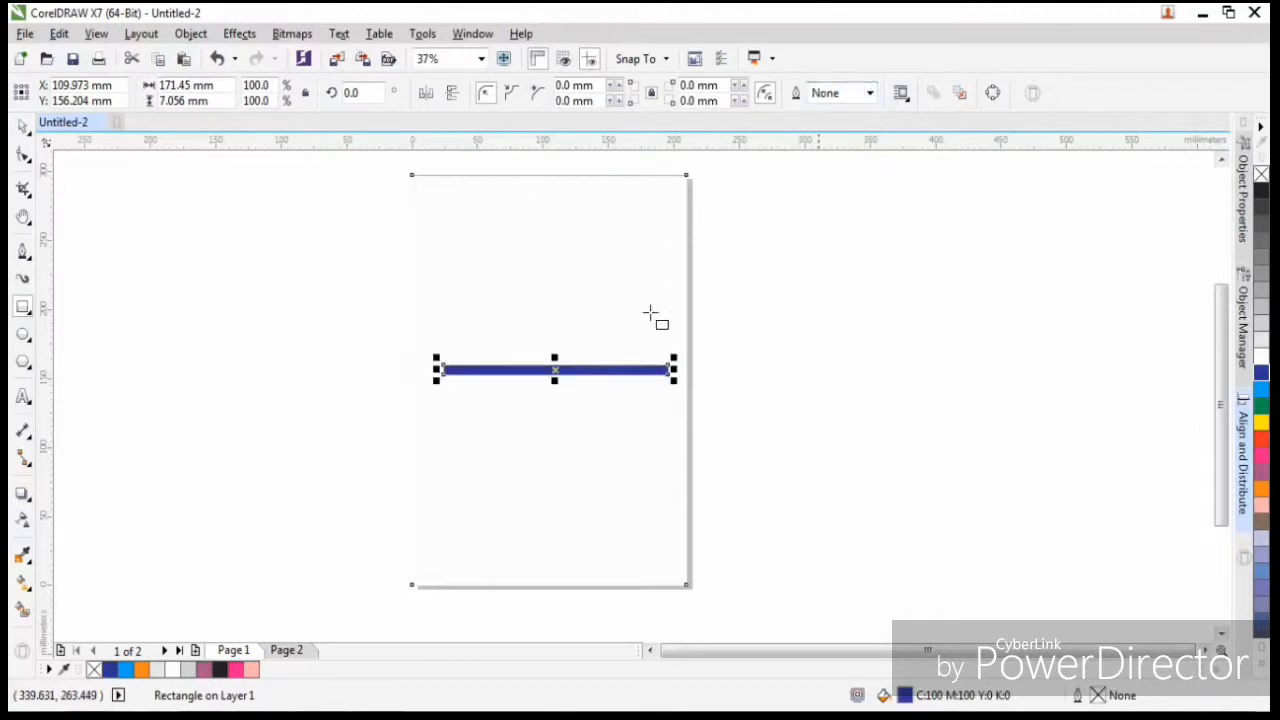
Move the blue bar near the page's bottom edge and stretch its left end to the page's left edge.
left_click(236, 342)
scroll(545, 460, "up", 2)
left_click_drag(583, 277, 618, 478)
scroll(633, 430, "down", 2)
scroll(629, 506, "up", 1)
scroll(520, 486, "up", 2)
scroll(392, 455, "up", 1)
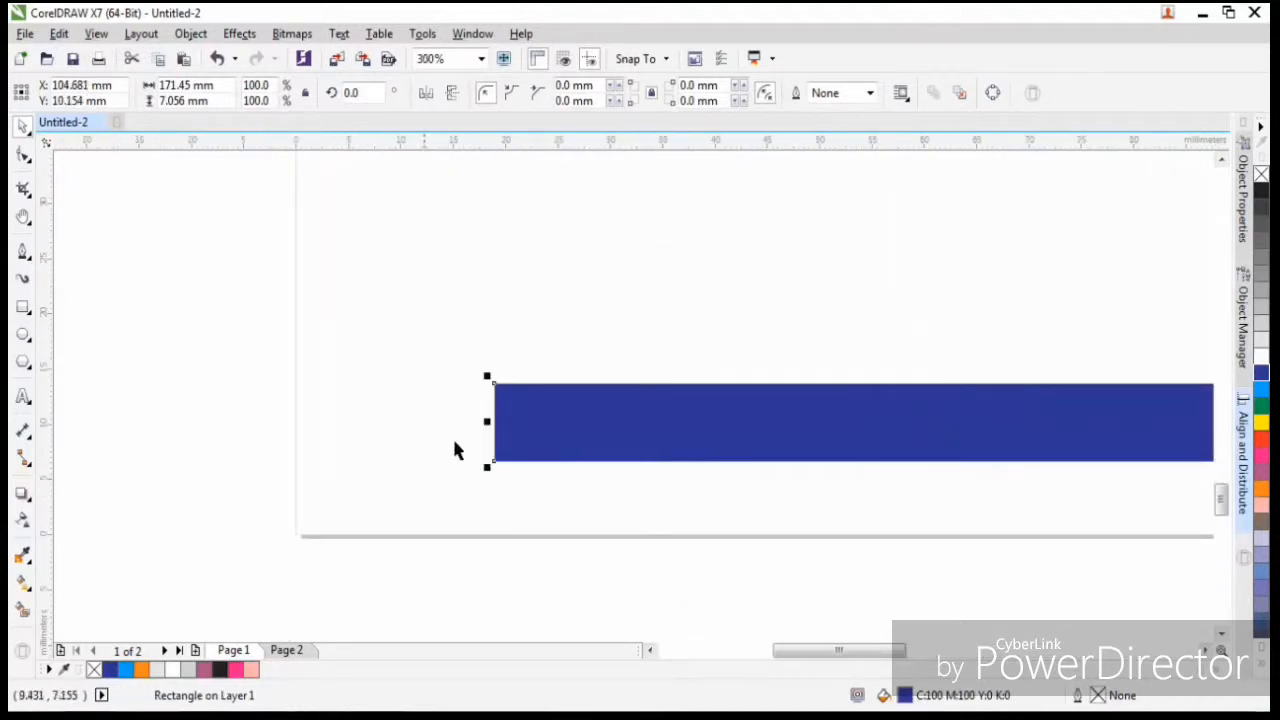
left_click_drag(487, 421, 295, 421)
scroll(493, 414, "down", 1)
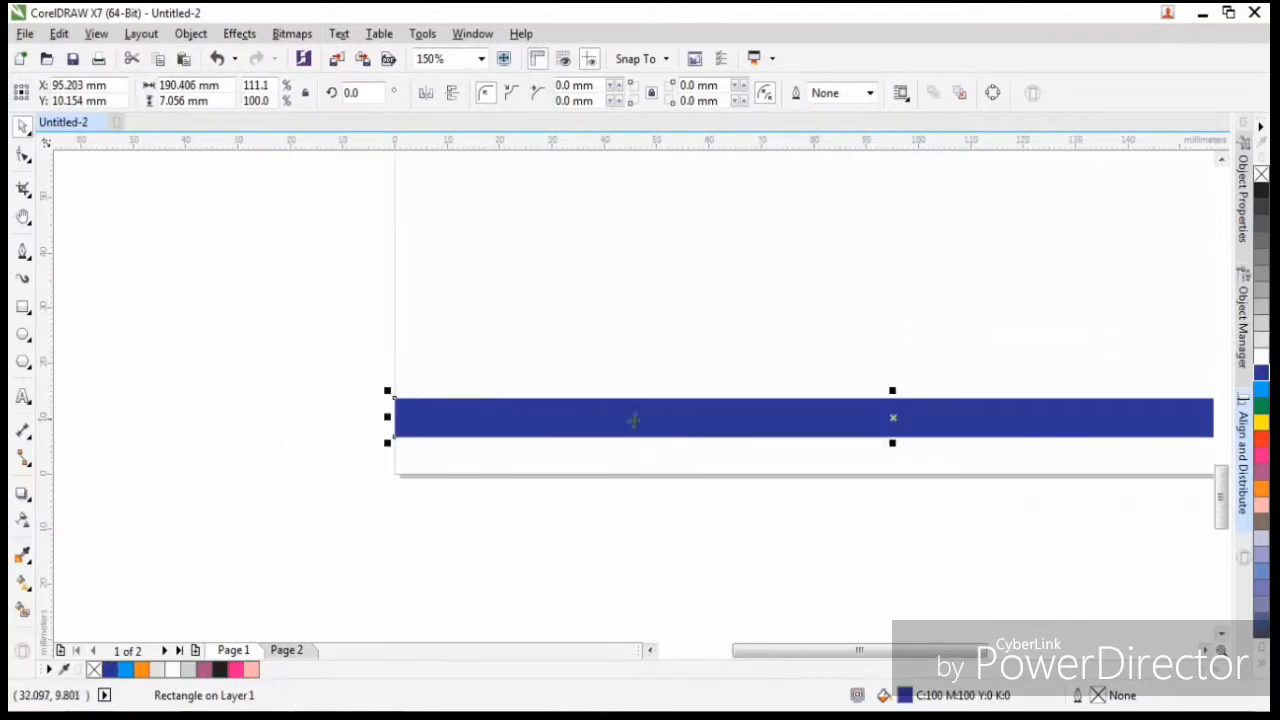
Lower the blue bar onto the page's bottom edge and nudge it flush with the bottom-left page corner.
left_click_drag(667, 417, 669, 453)
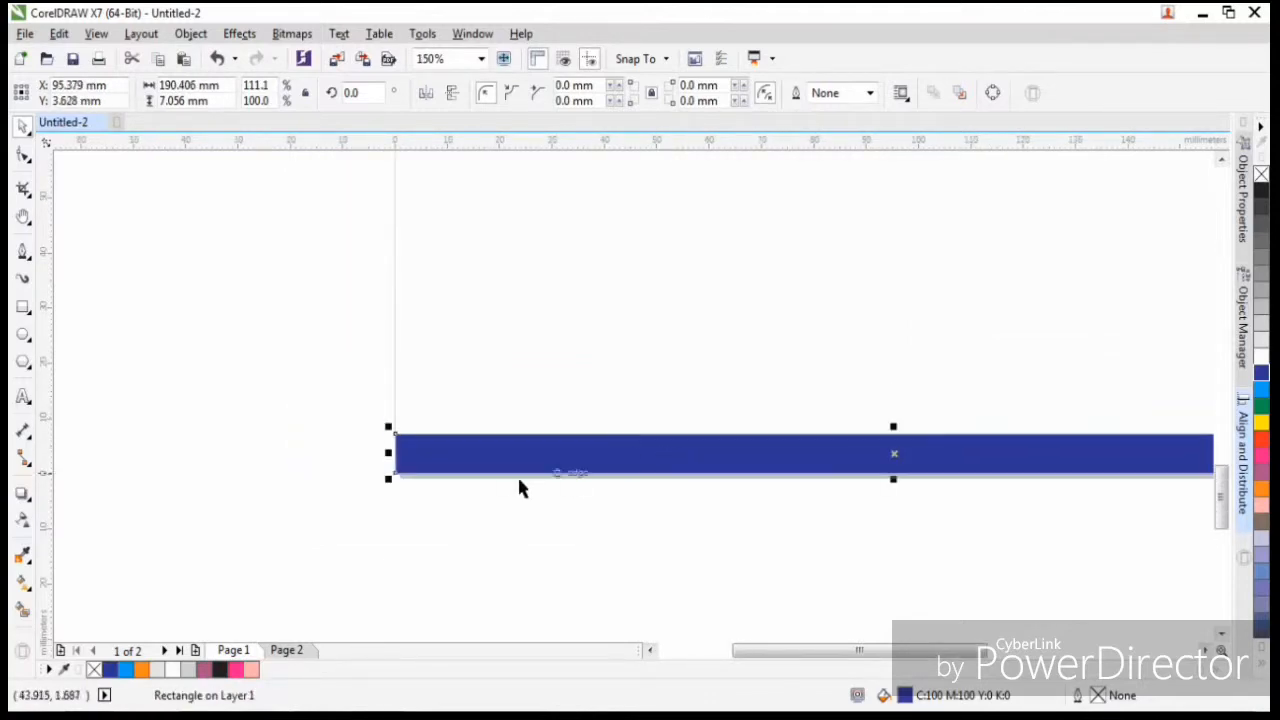
scroll(517, 486, "up", 1)
scroll(383, 446, "up", 1)
key("Left")
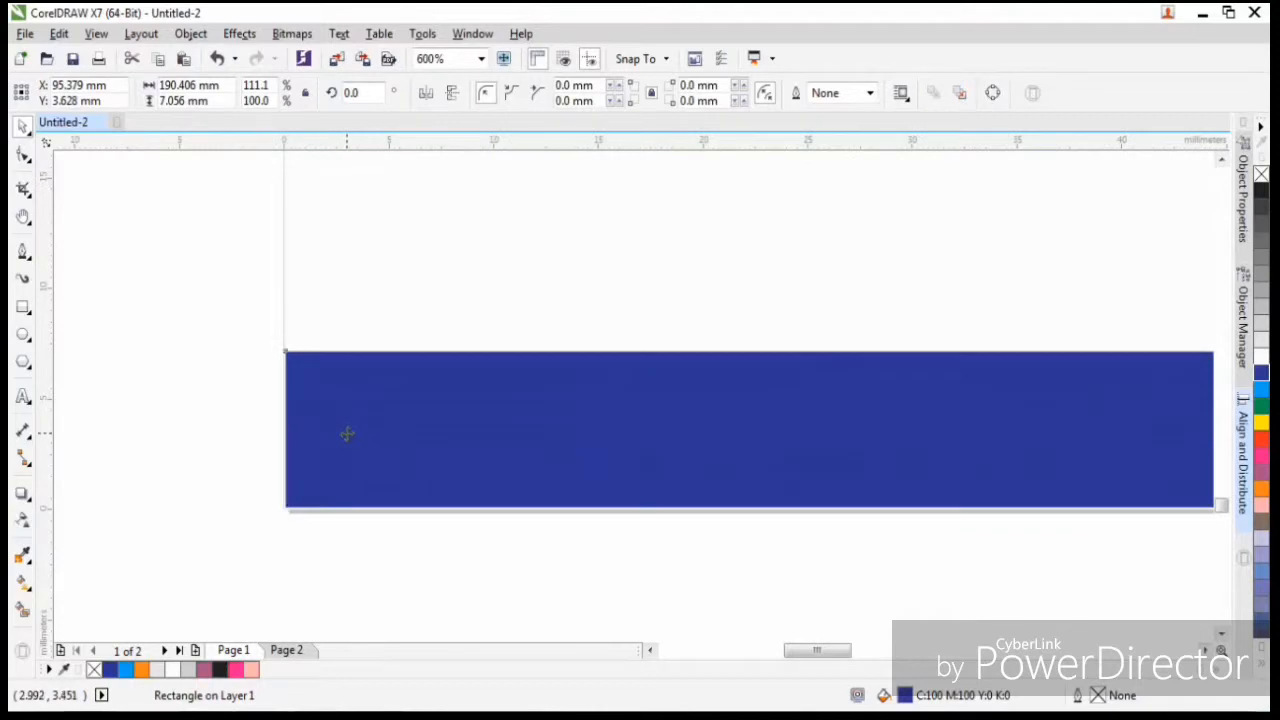
key("Down")
key("Left")
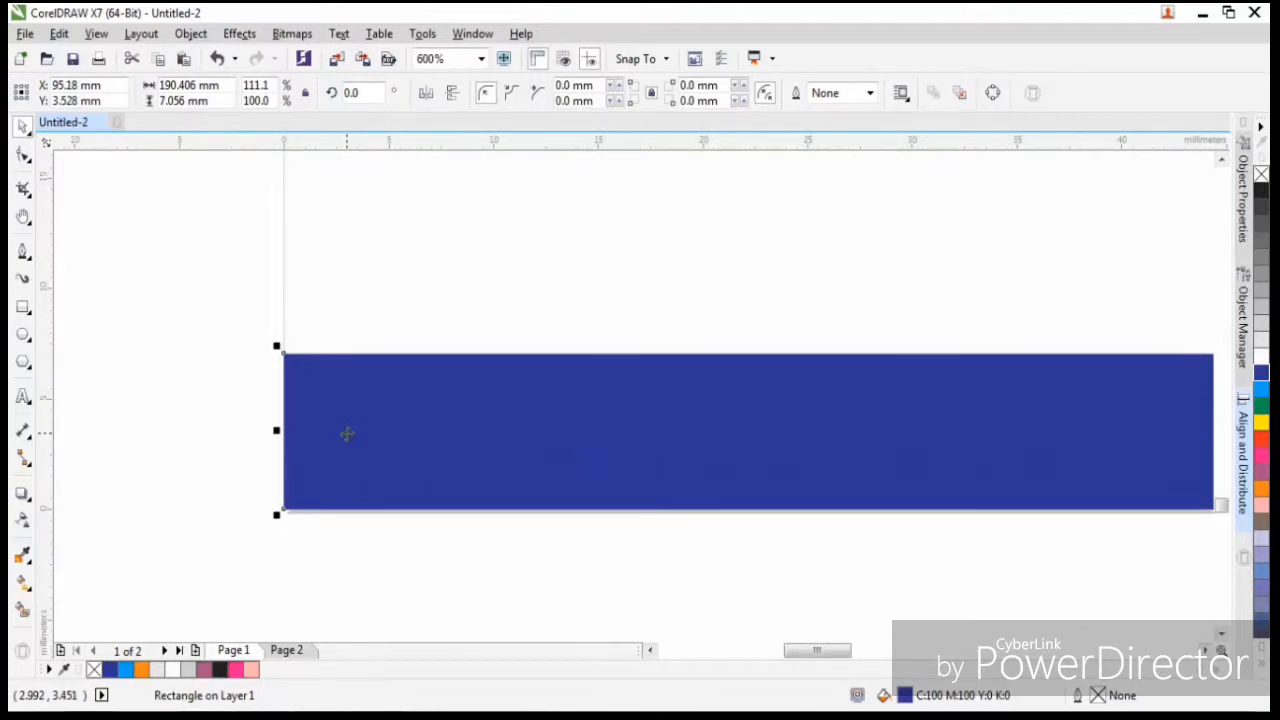
Stretch the blue bar's right end to the page's right edge, making it about 210 mm wide.
scroll(383, 374, "down", 4)
scroll(1035, 360, "up", 3)
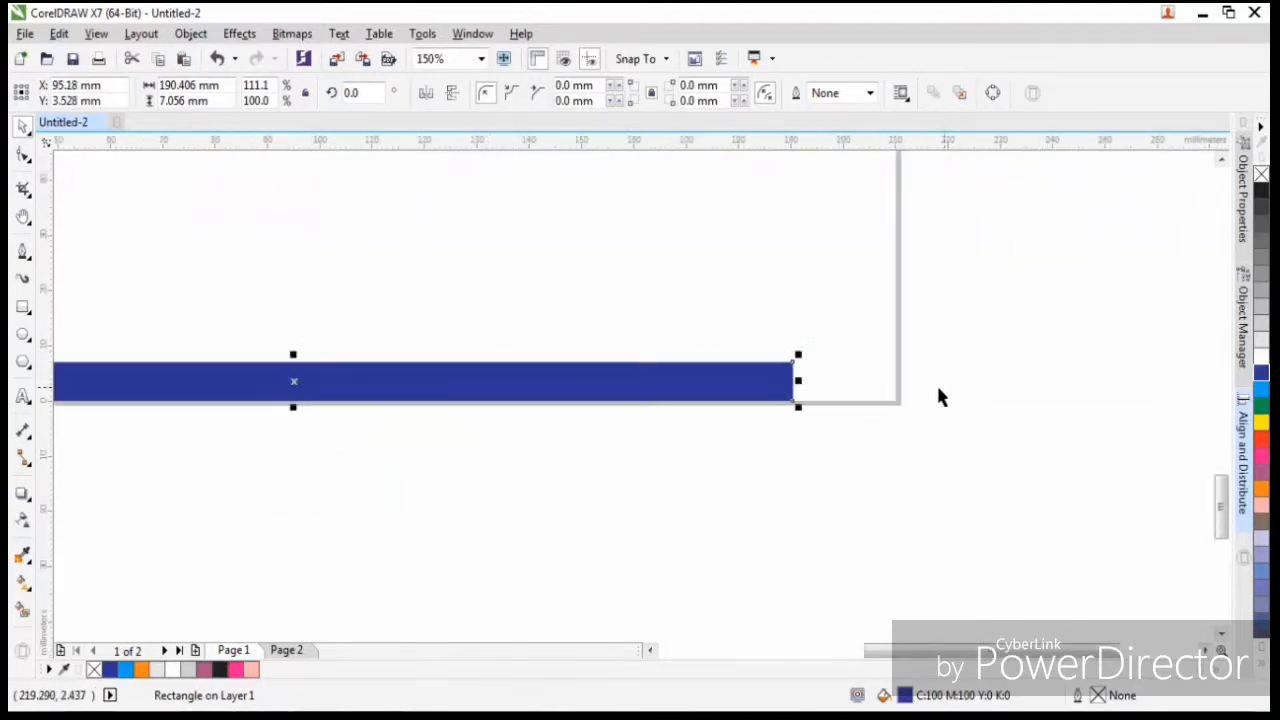
left_click_drag(656, 375, 856, 376)
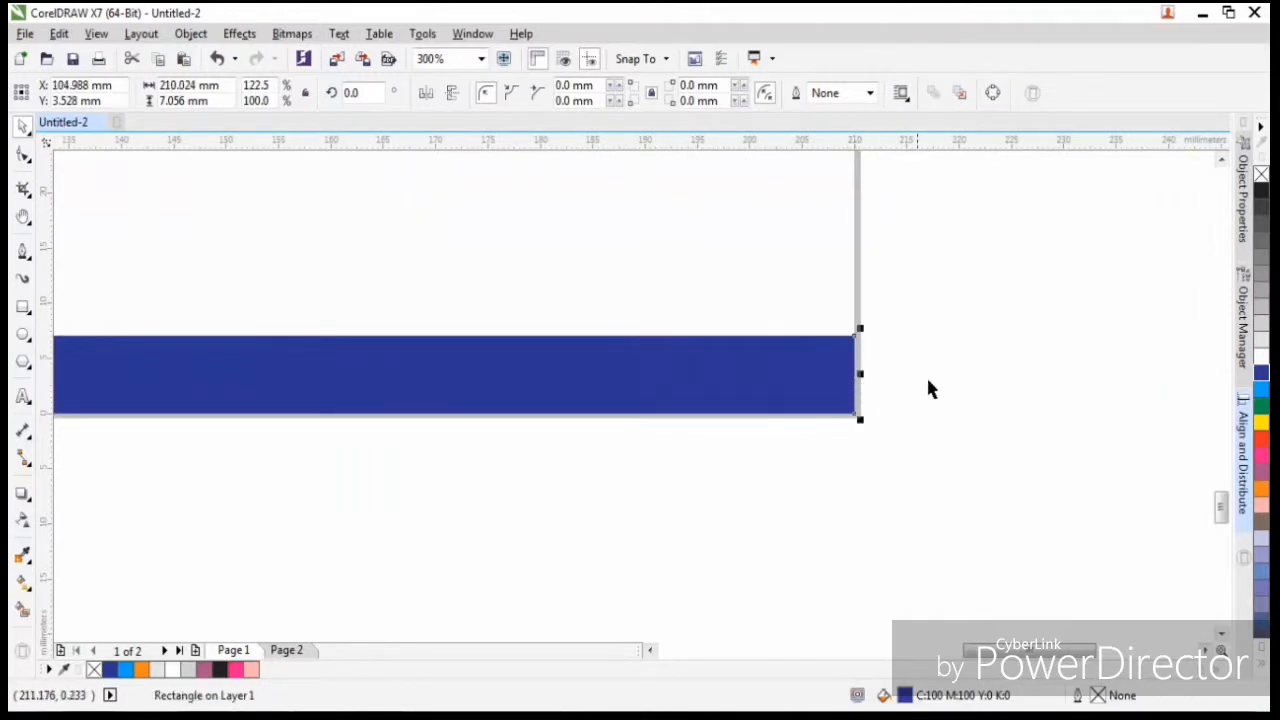
left_click(926, 375)
scroll(715, 371, "down", 3)
scroll(420, 305, "down", 1)
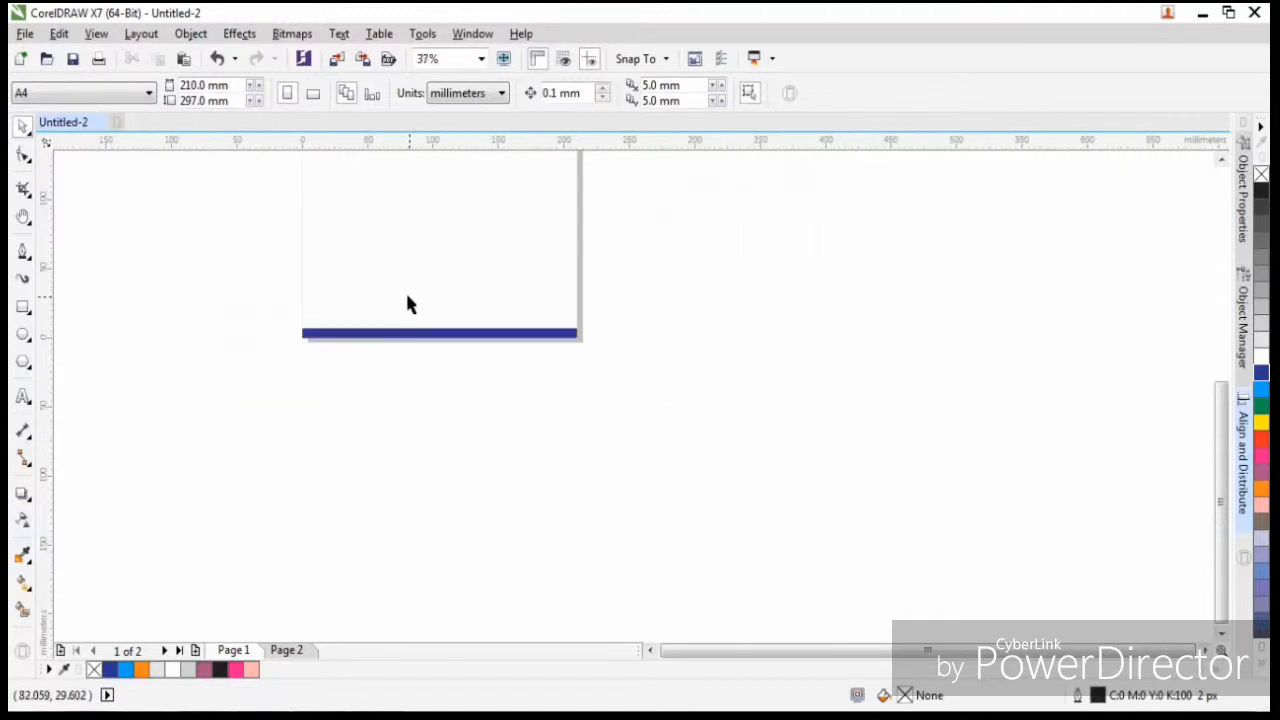
Draw a closed four-node shape about 176 mm by 26 mm above the bar with the Pen tool, curving its top edge downward.
scroll(410, 292, "up", 1)
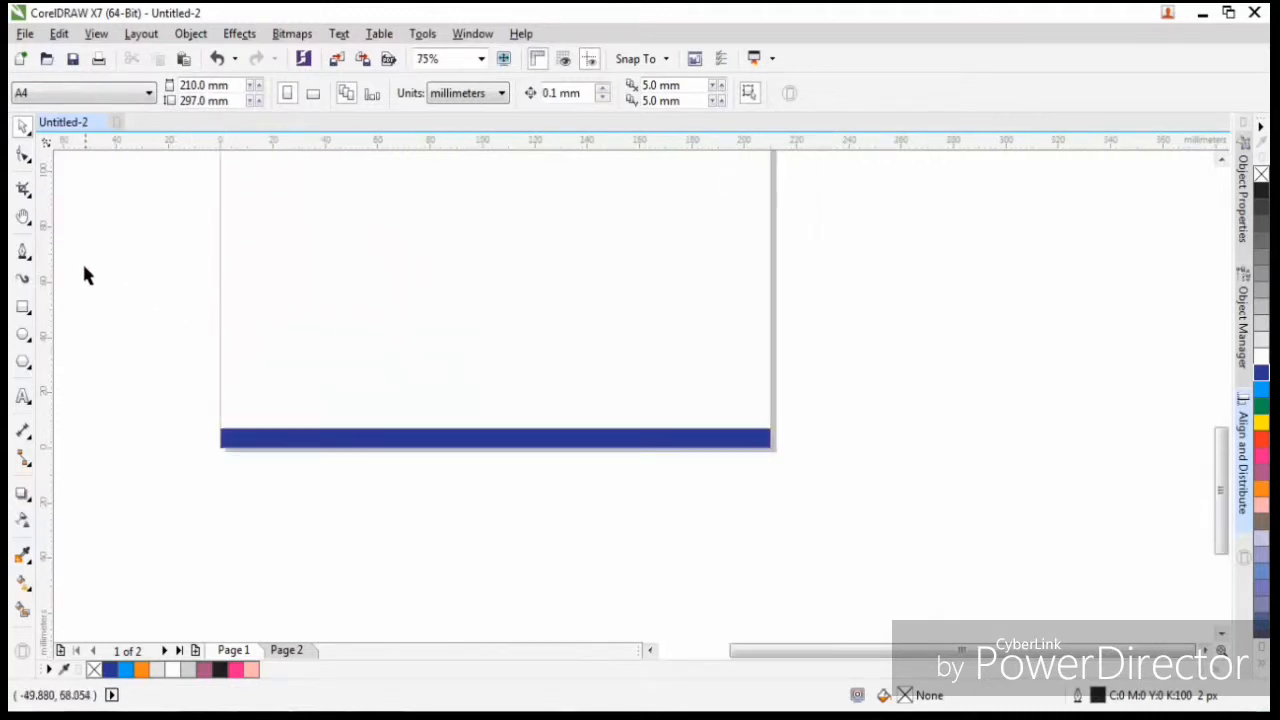
left_click(24, 257)
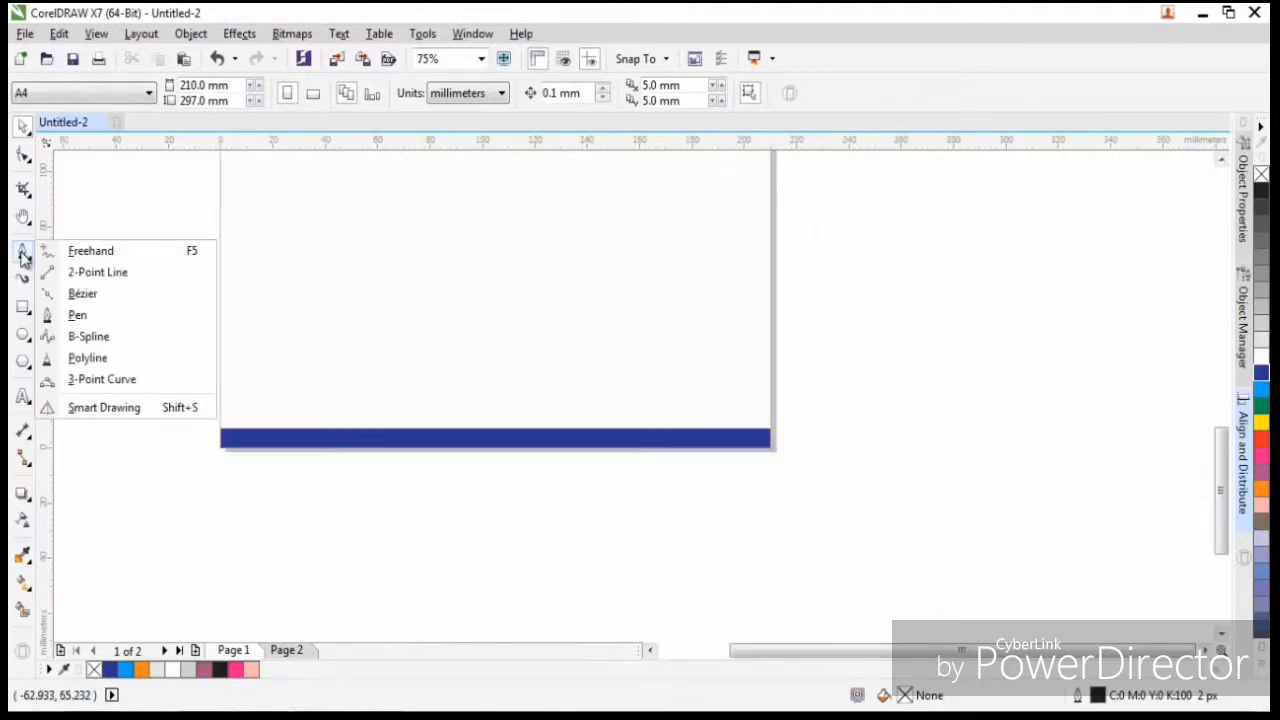
left_click(80, 314)
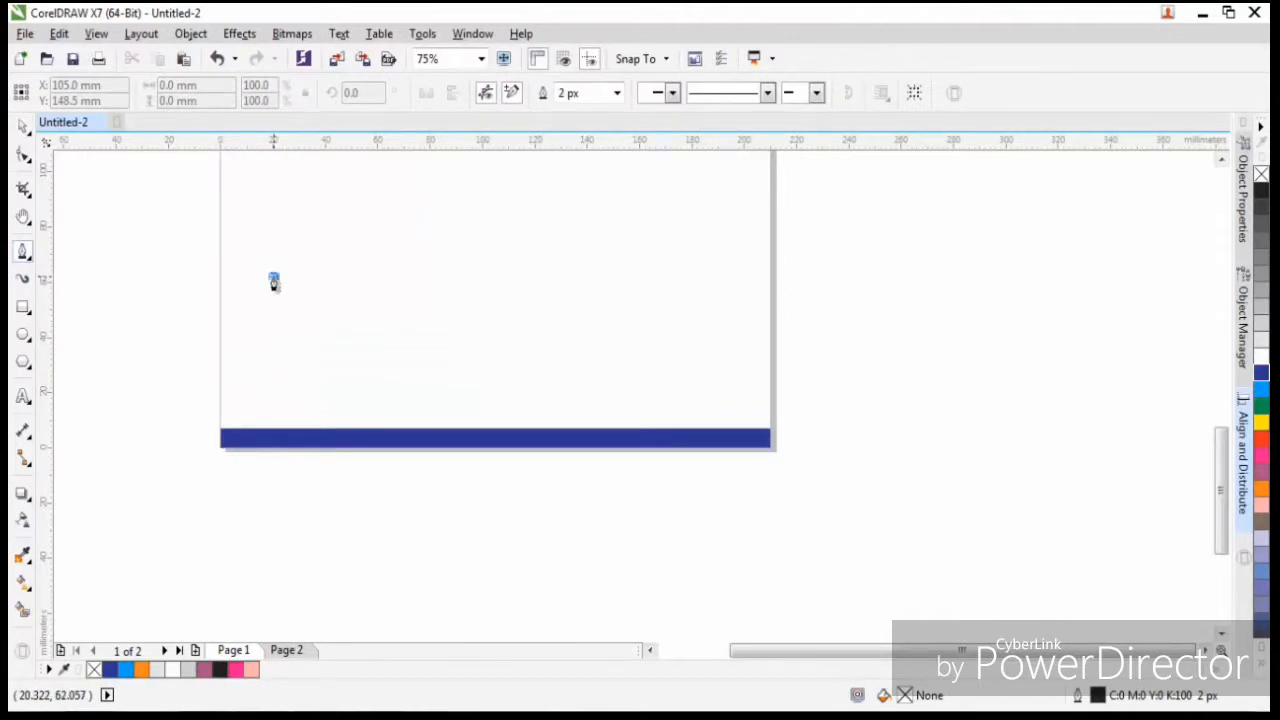
left_click(272, 334)
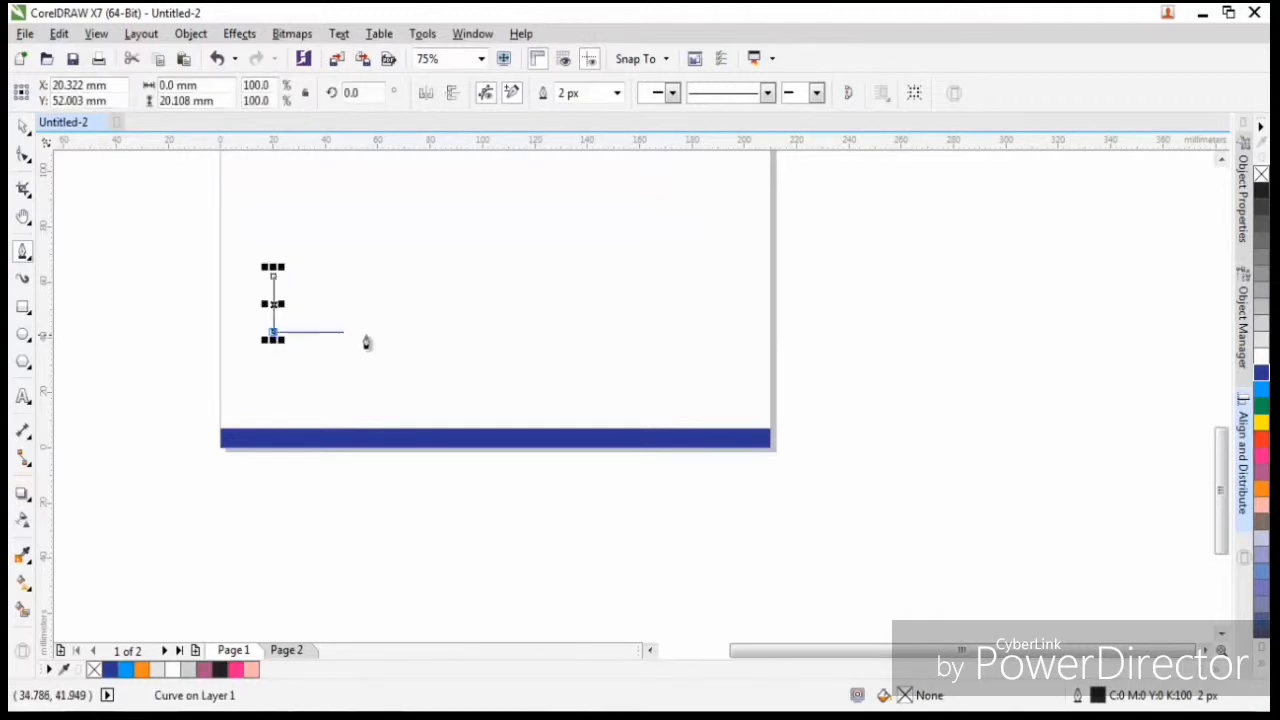
left_click(733, 333)
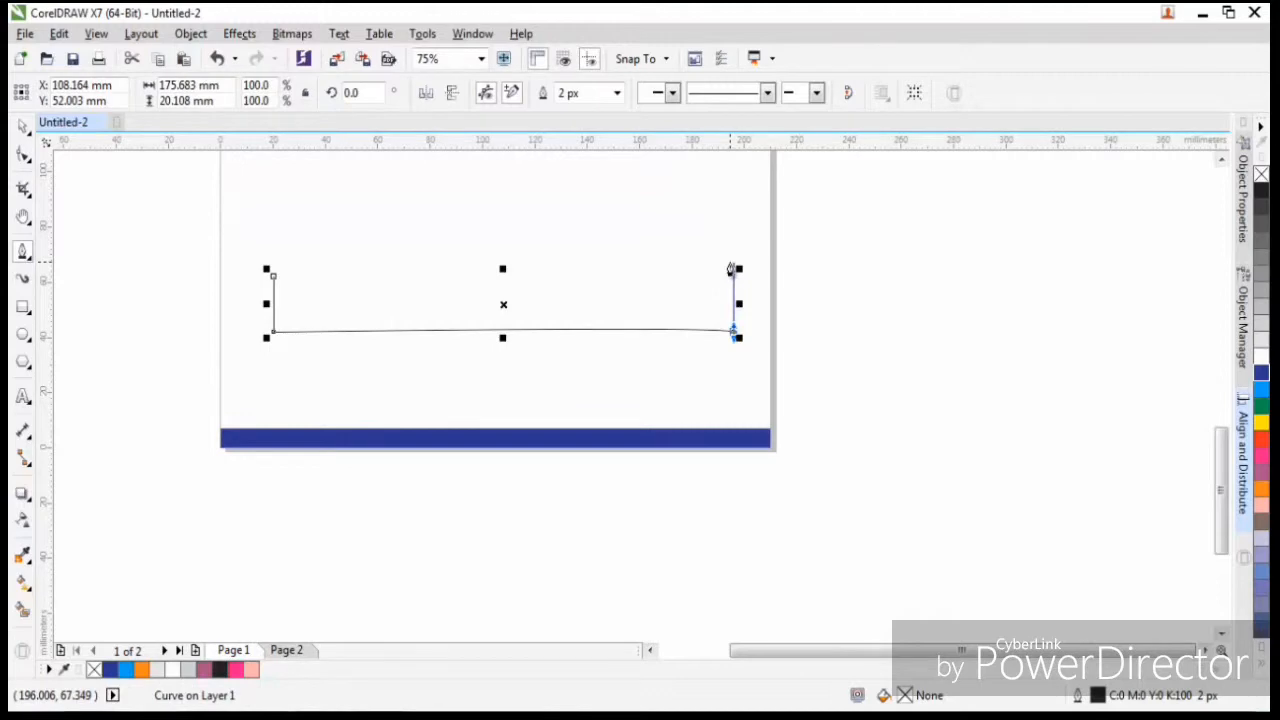
left_click(735, 261)
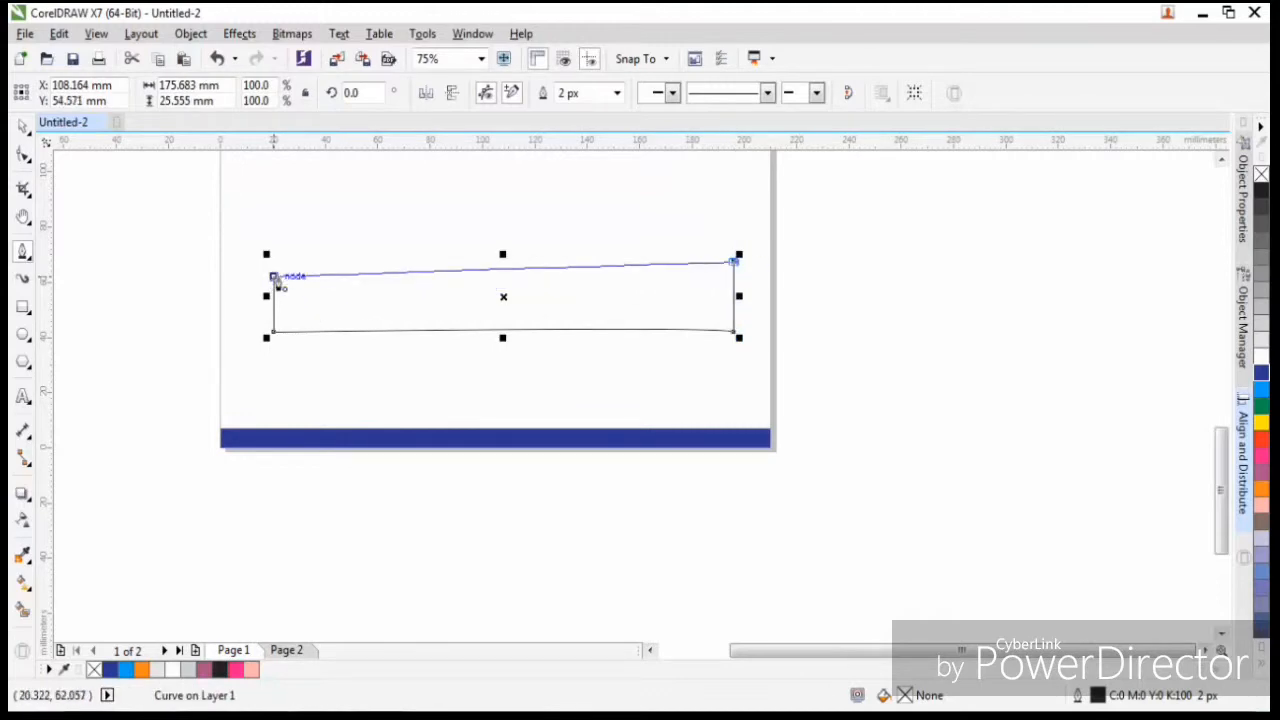
left_click_drag(273, 276, 657, 366)
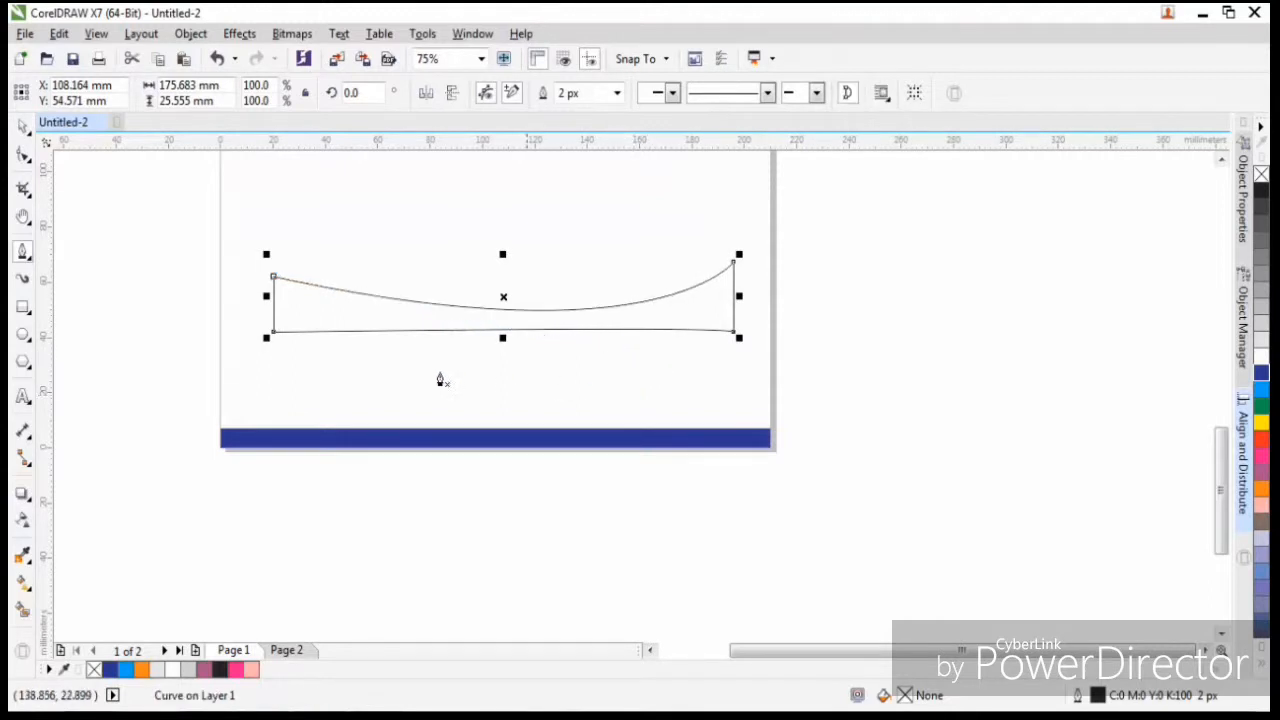
Reshape the drawn shape's top edge into an S-shaped wave, rising near the left end and dipping toward the right.
left_click(27, 160)
scroll(713, 288, "up", 2)
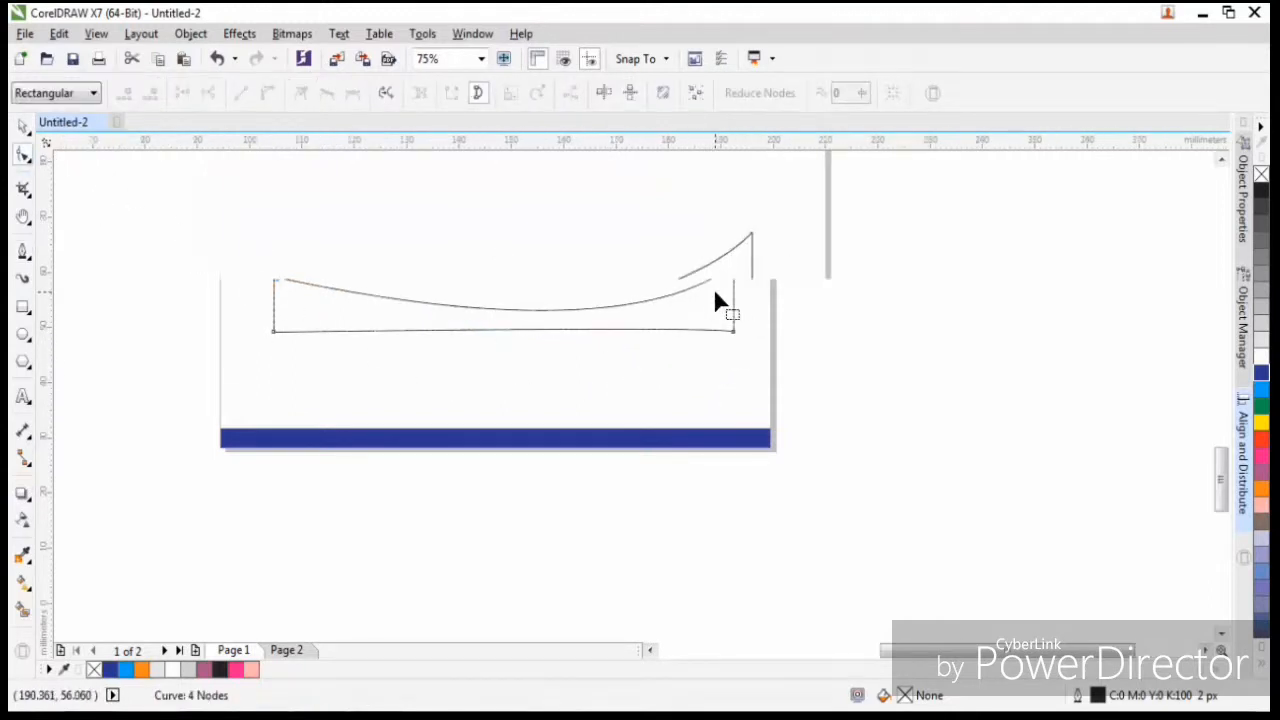
scroll(715, 290, "down", 2)
left_click(733, 267)
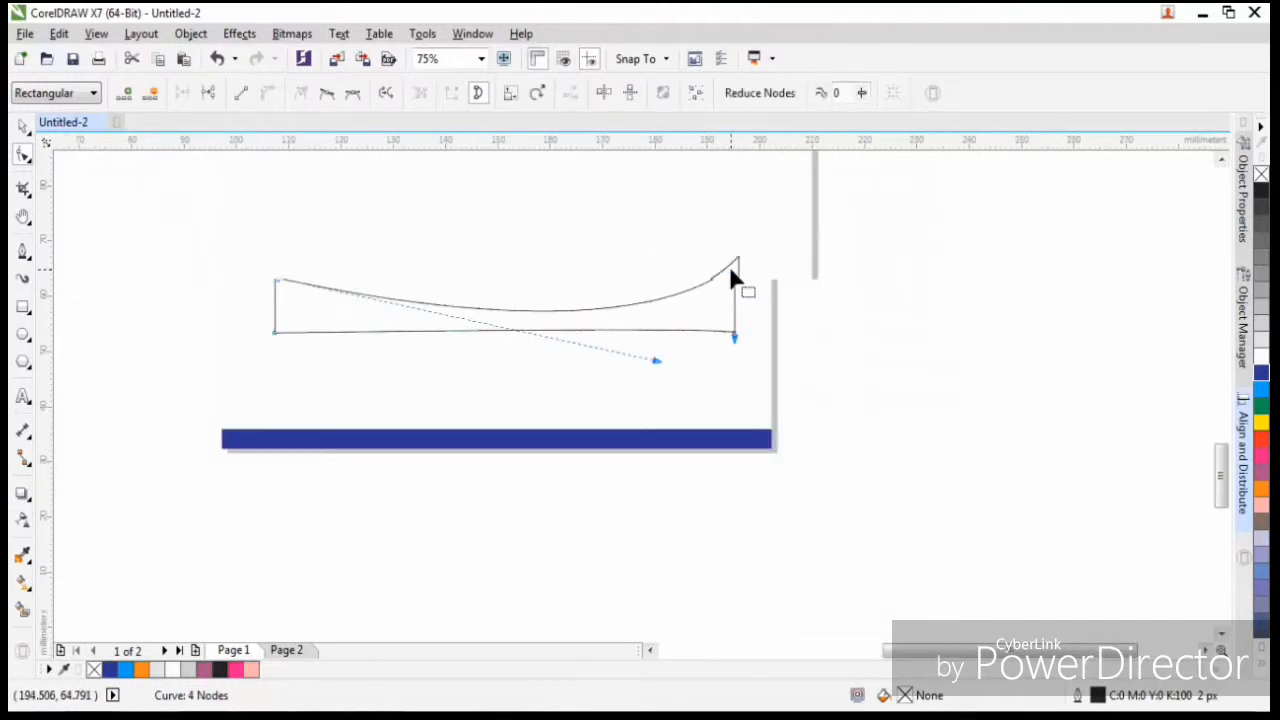
scroll(731, 266, "up", 2)
left_click_drag(731, 262, 671, 334)
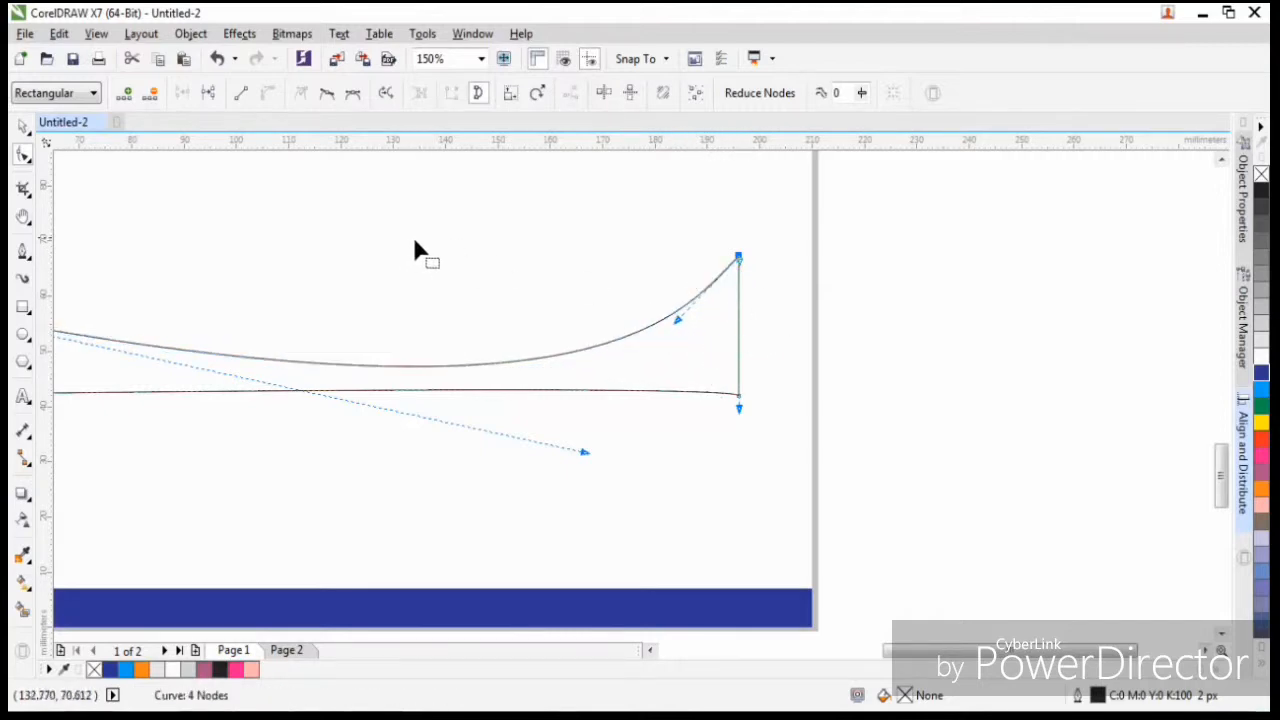
scroll(417, 240, "down", 2)
left_click_drag(501, 350, 286, 214)
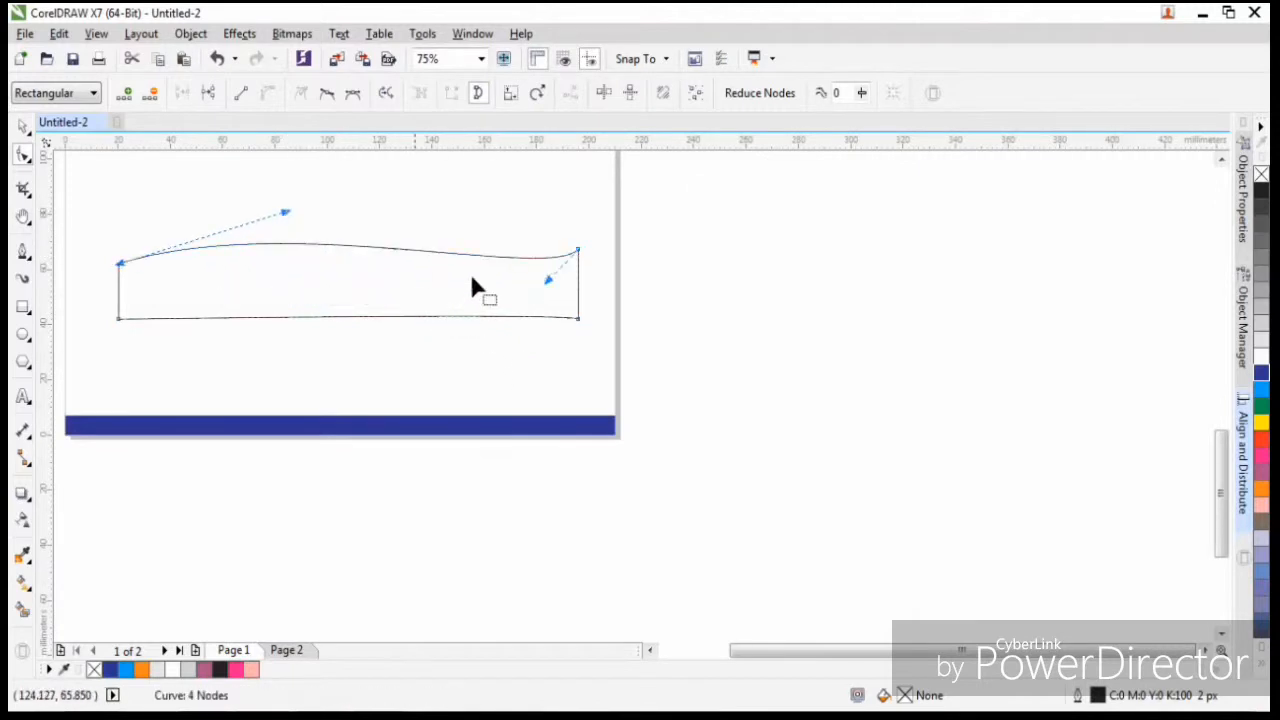
left_click_drag(548, 282, 424, 358)
left_click(500, 362)
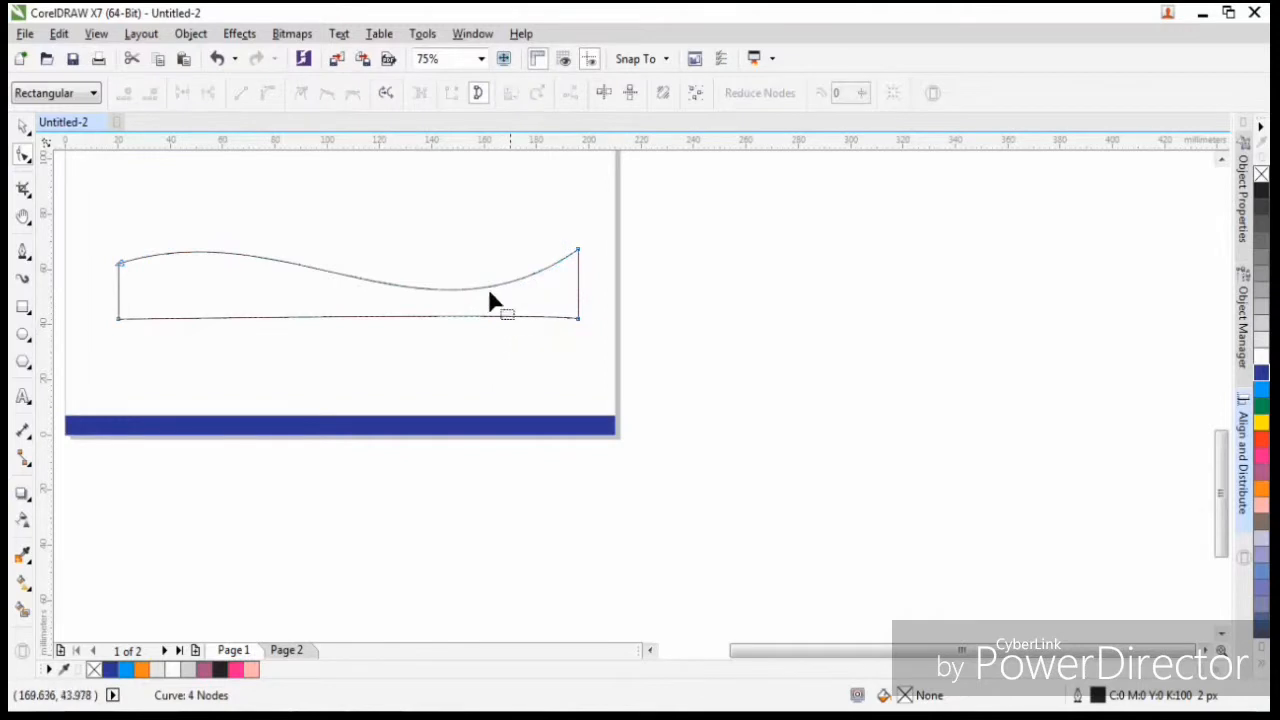
Convert the wave shape's slightly bowed bottom edge to a straight line.
scroll(458, 290, "up", 2)
scroll(591, 309, "up", 2)
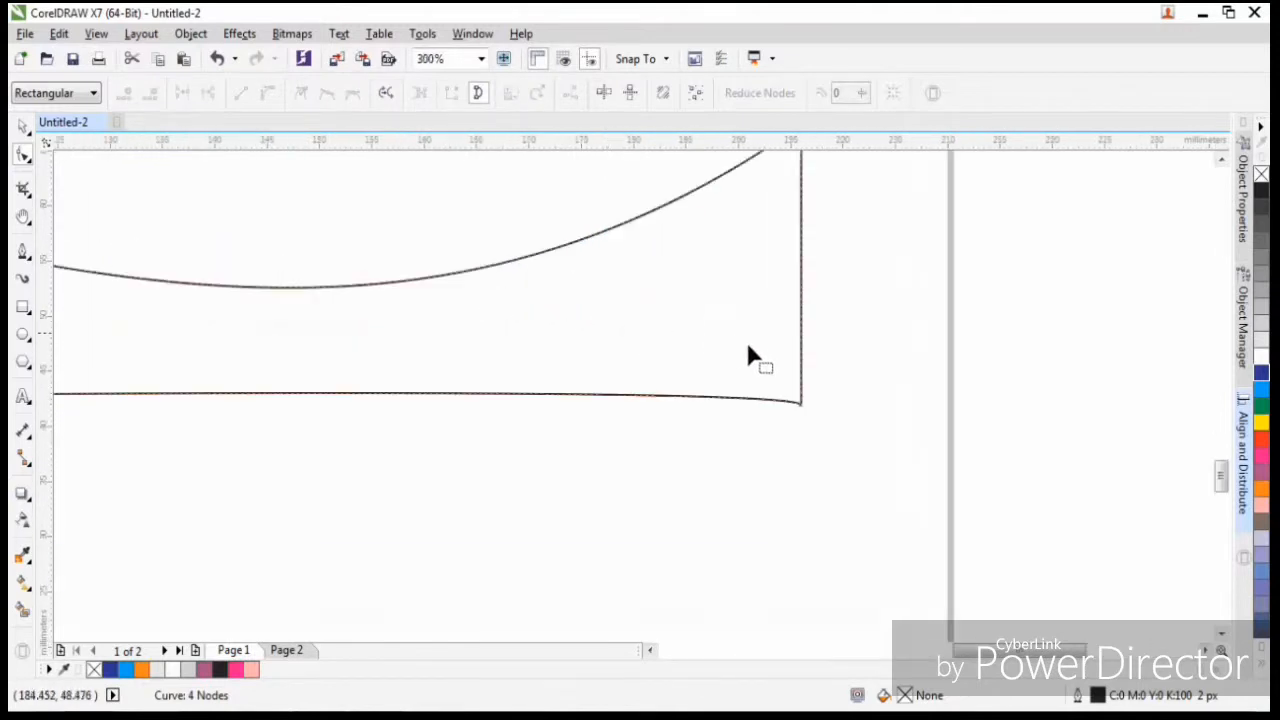
left_click(800, 404)
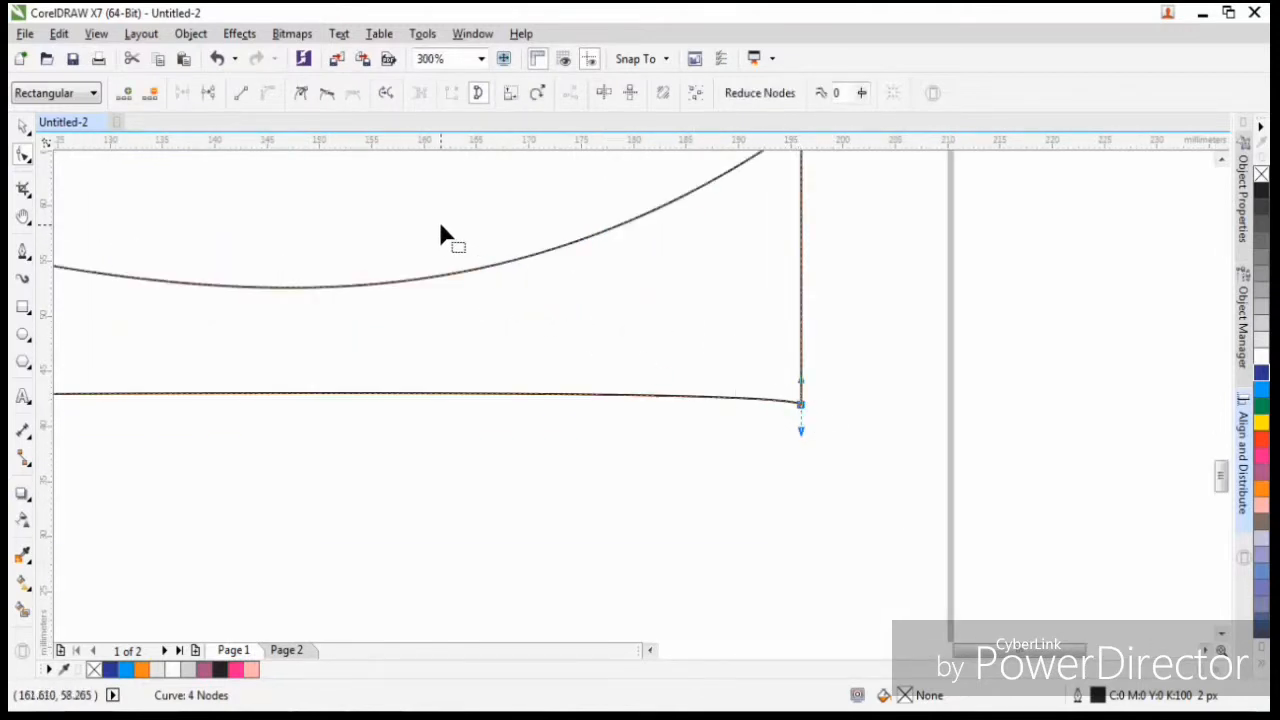
left_click(243, 97)
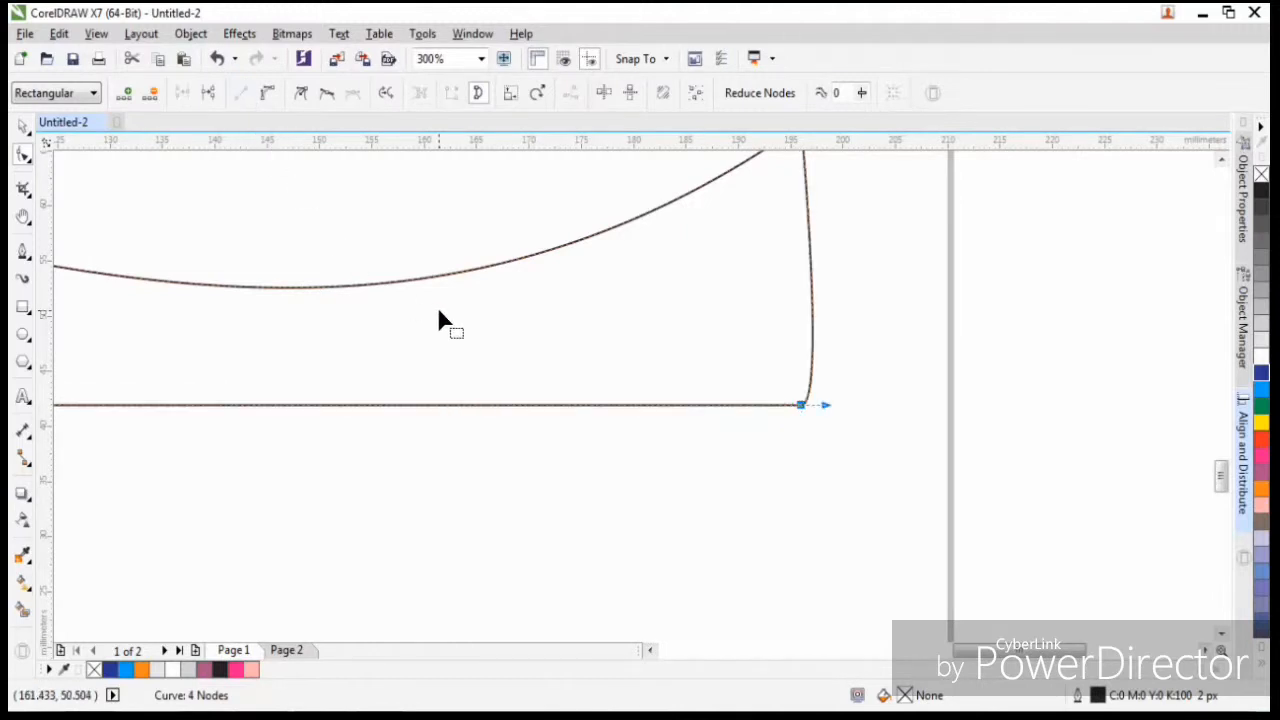
Convert the wave shape's right edge to a straight line and pull the dip in its top edge slightly lower.
scroll(843, 251, "down", 1)
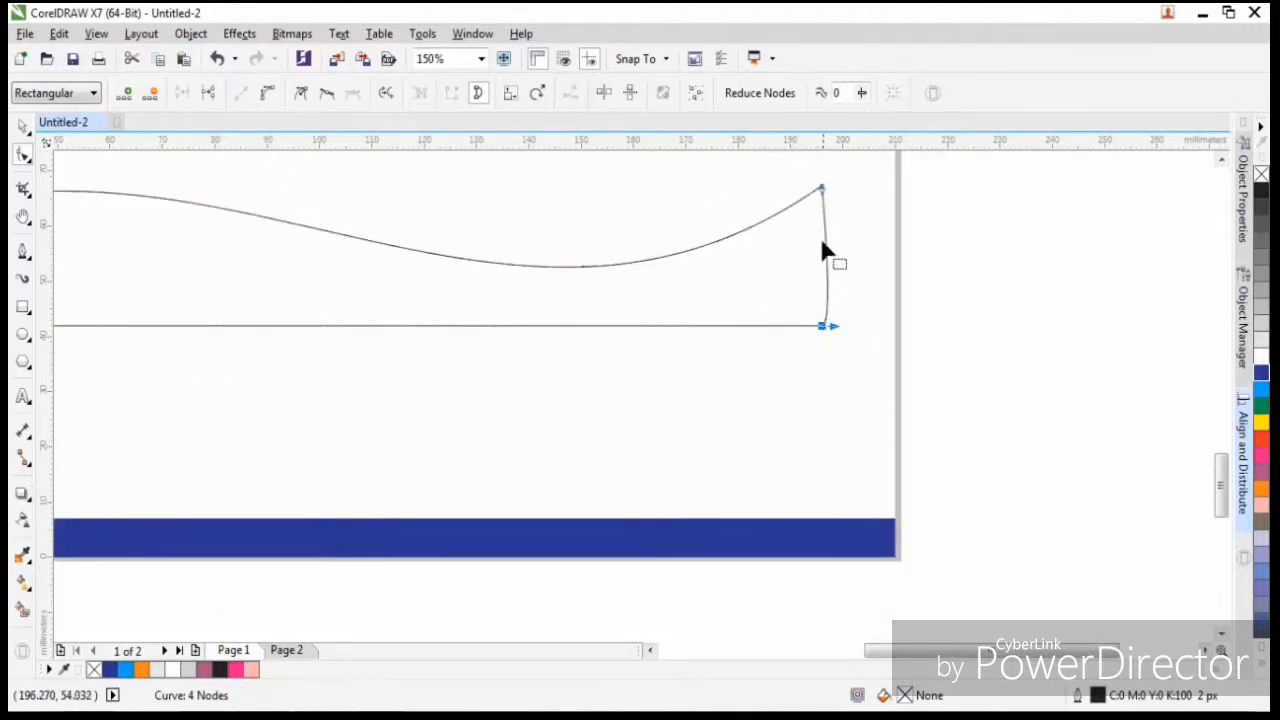
left_click(822, 190)
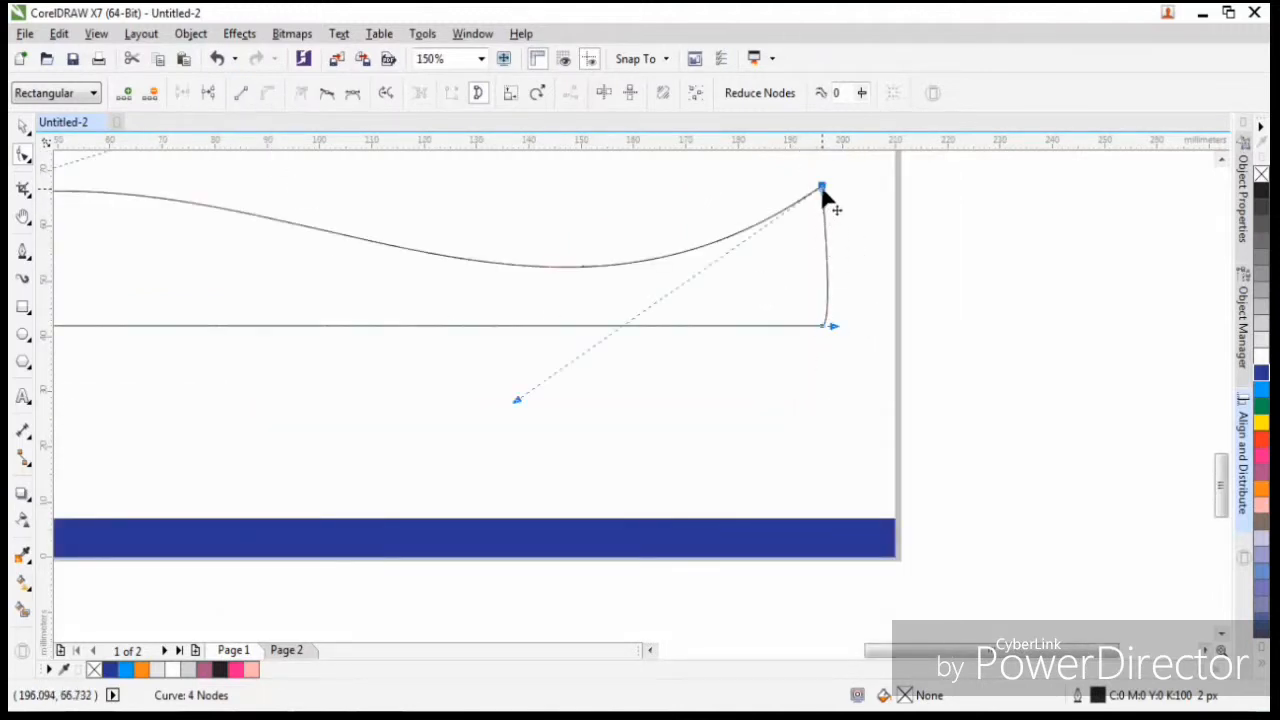
left_click(243, 96)
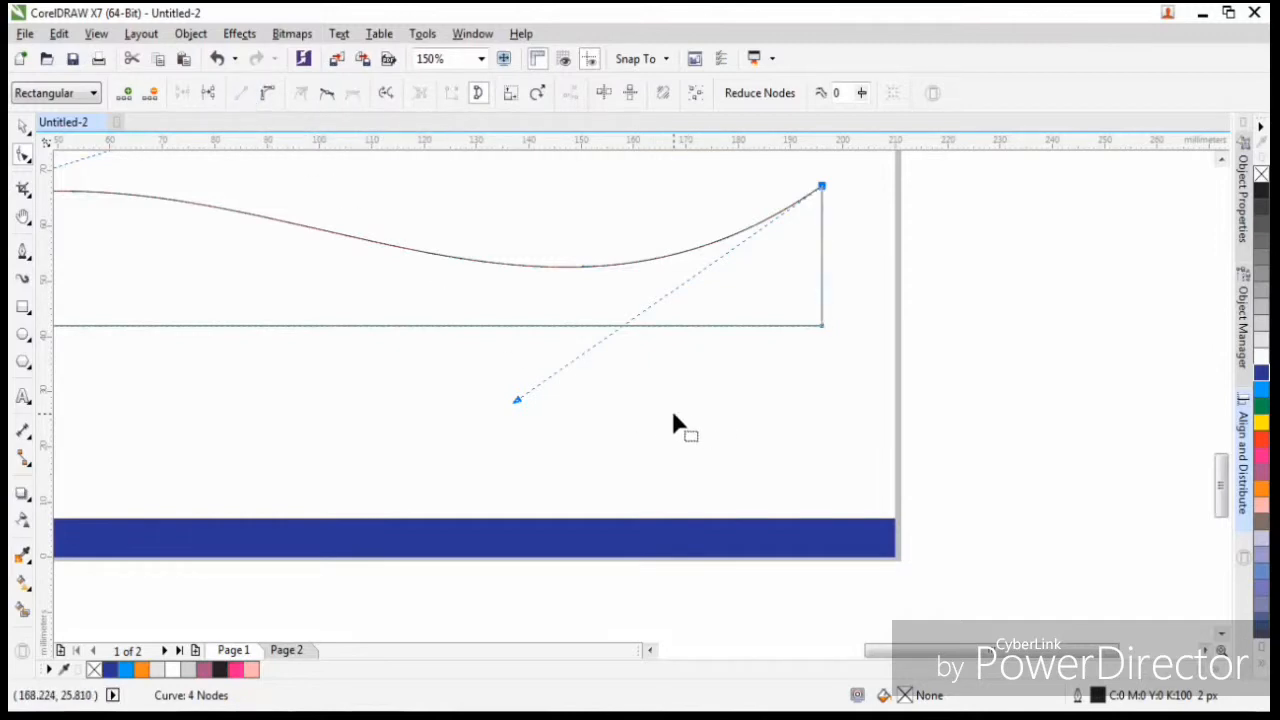
mouse_move(519, 403)
left_mouse_down()
mouse_move(533, 413)
mouse_move(521, 420)
left_mouse_up()
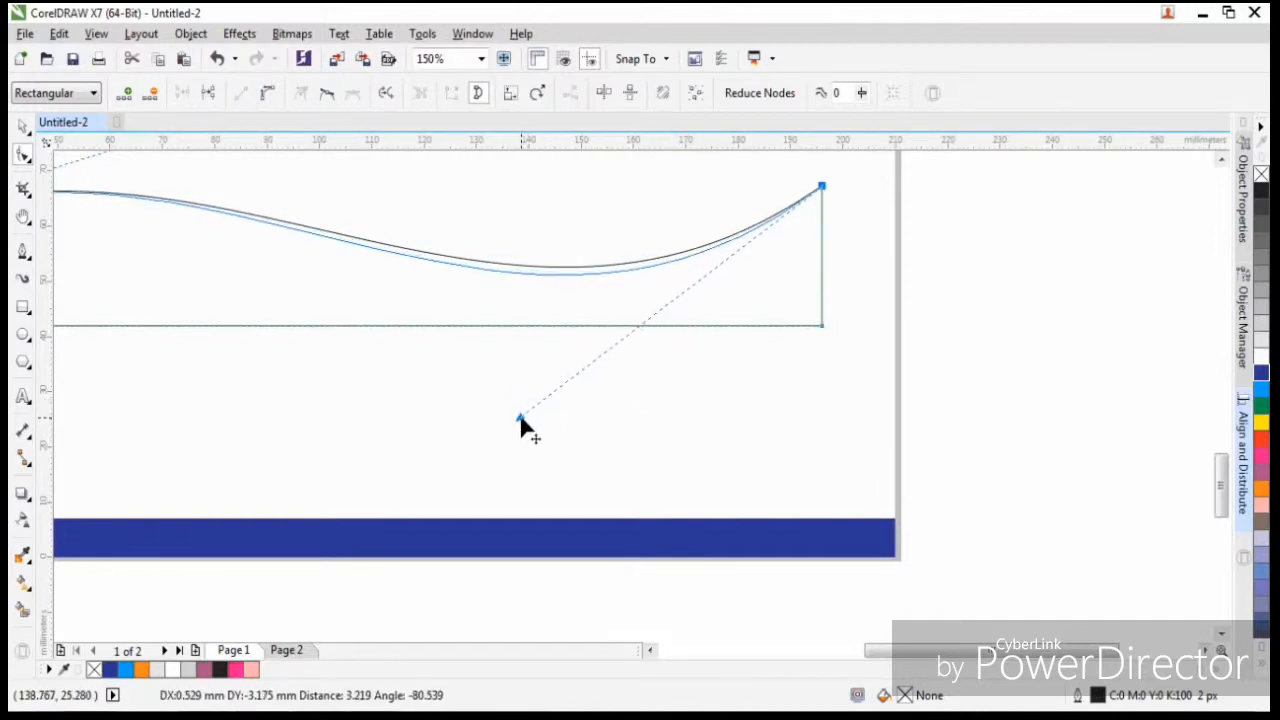
left_click(396, 371)
scroll(505, 262, "down", 2)
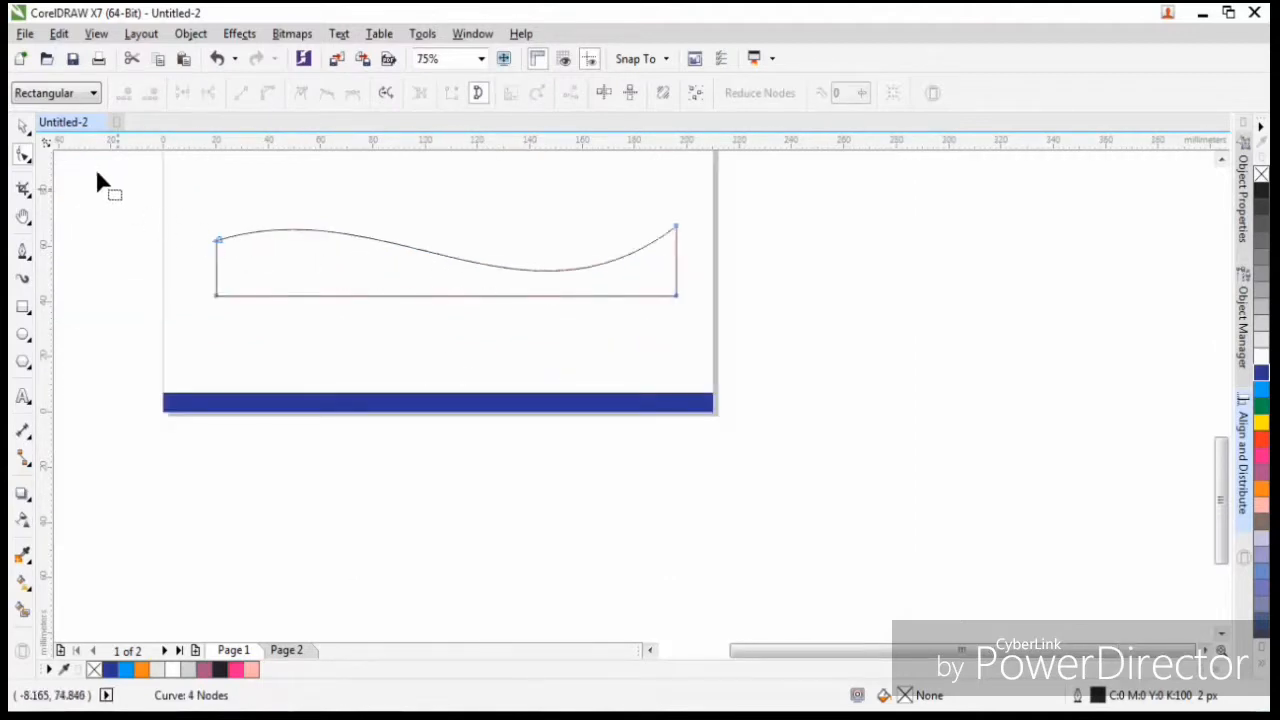
Fill the wave shape with orange (C0 M60 Y100 K0) and set its outline width to None.
left_click(22, 126)
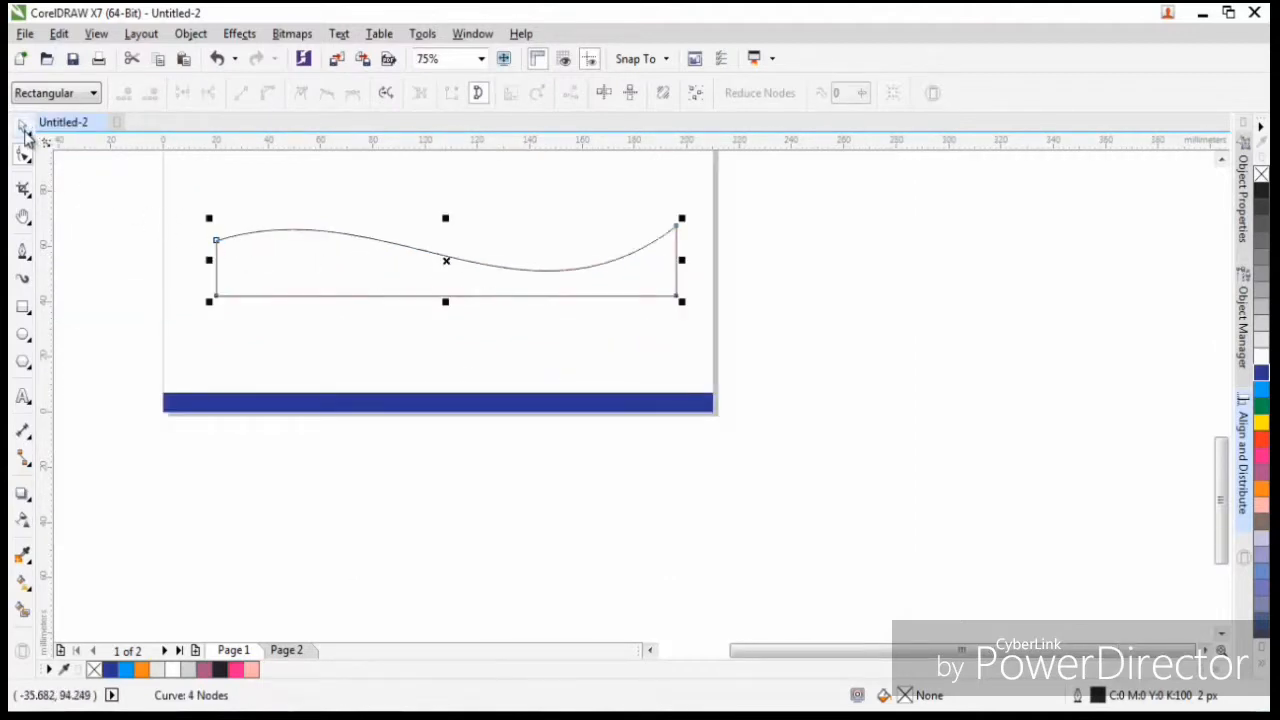
left_click(278, 213)
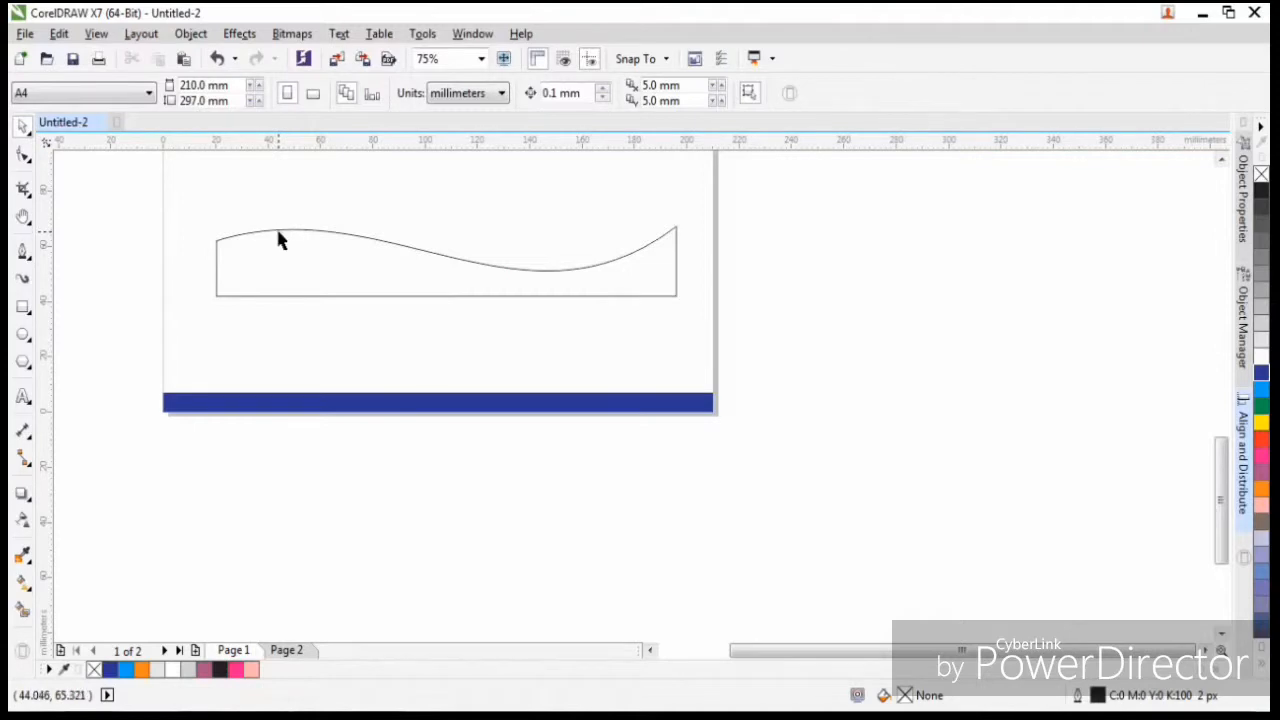
left_click(279, 231)
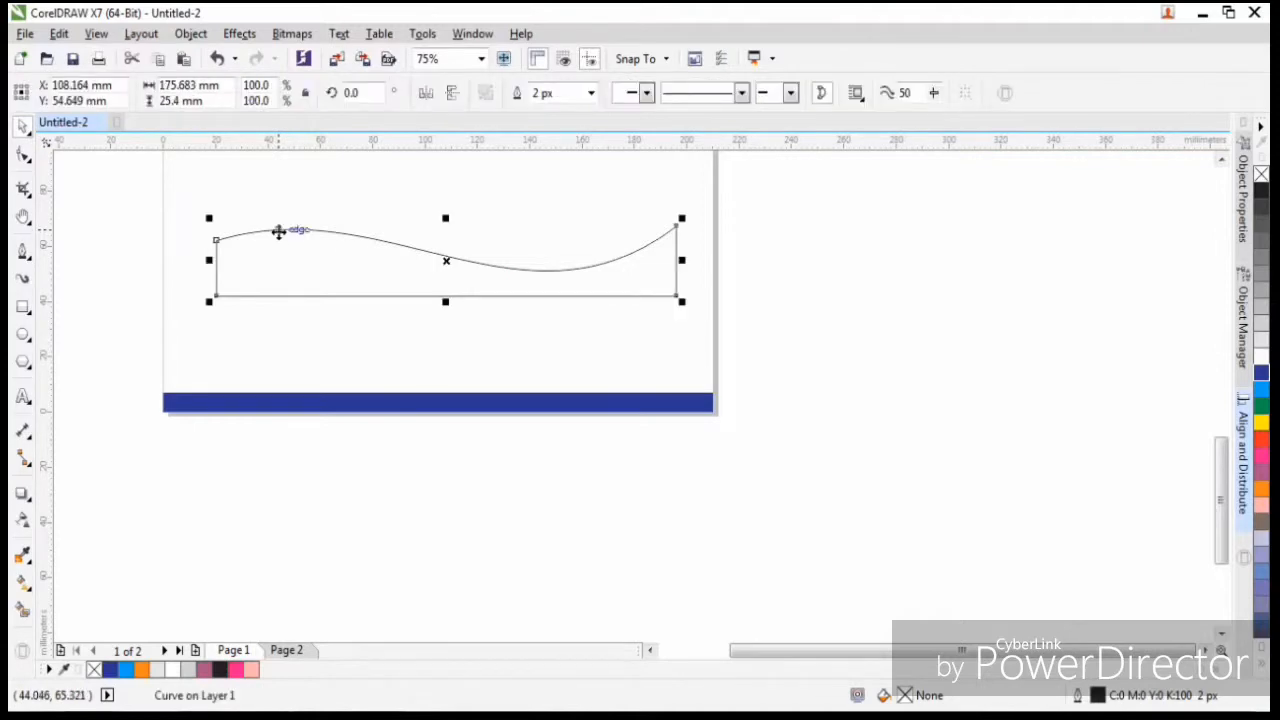
left_click(1261, 492)
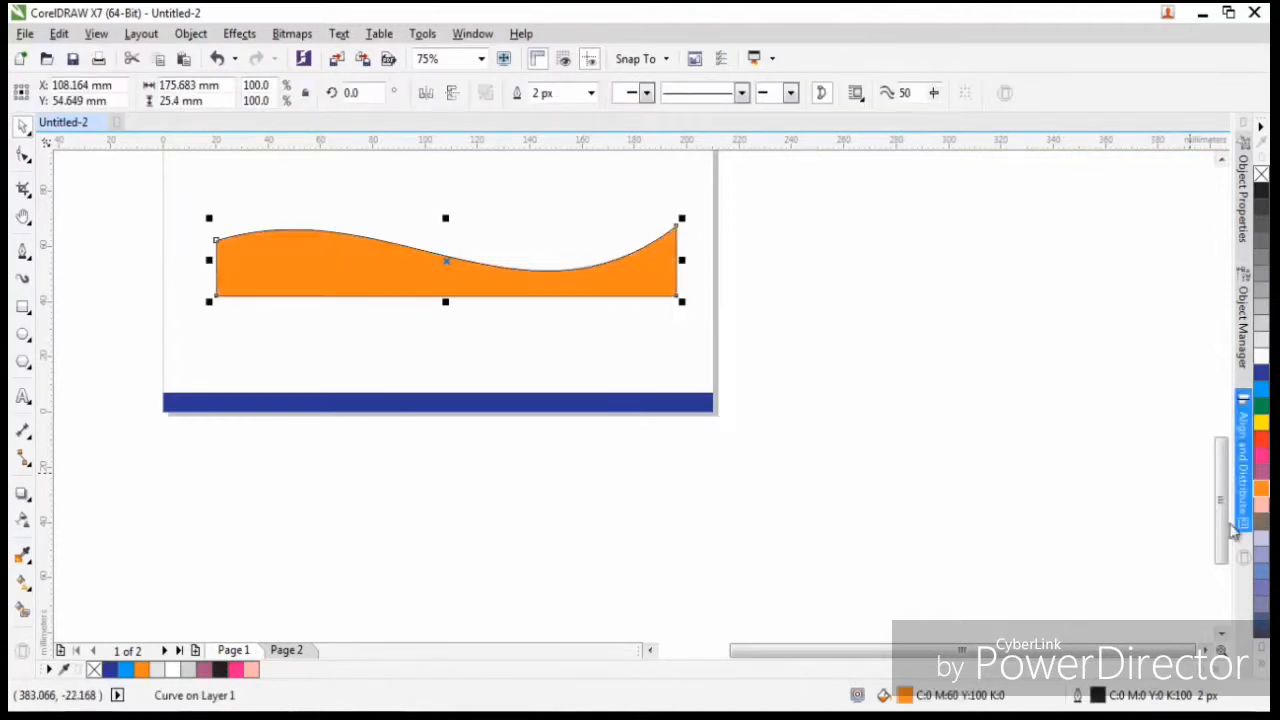
left_click(591, 93)
left_click(576, 116)
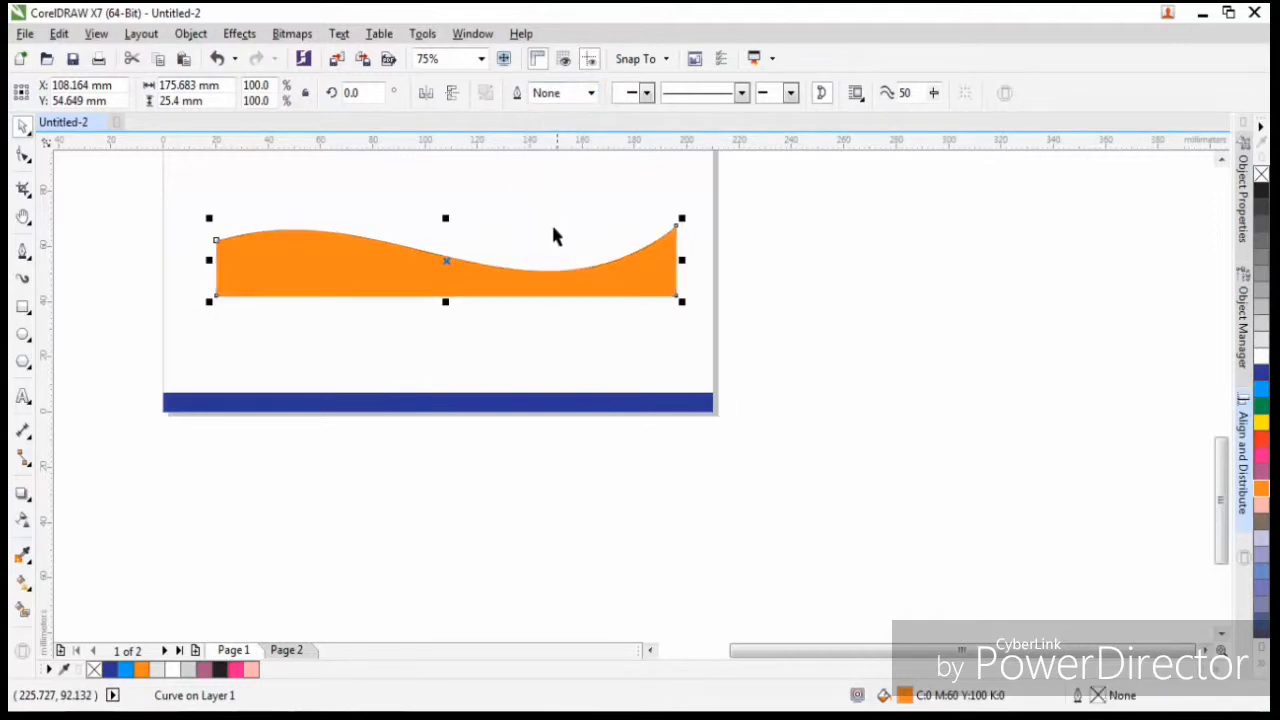
left_click(528, 214)
Move the orange wave down close to the blue bar and stretch its left side to the page's left edge, about 190 mm wide.
left_click_drag(382, 274, 366, 354)
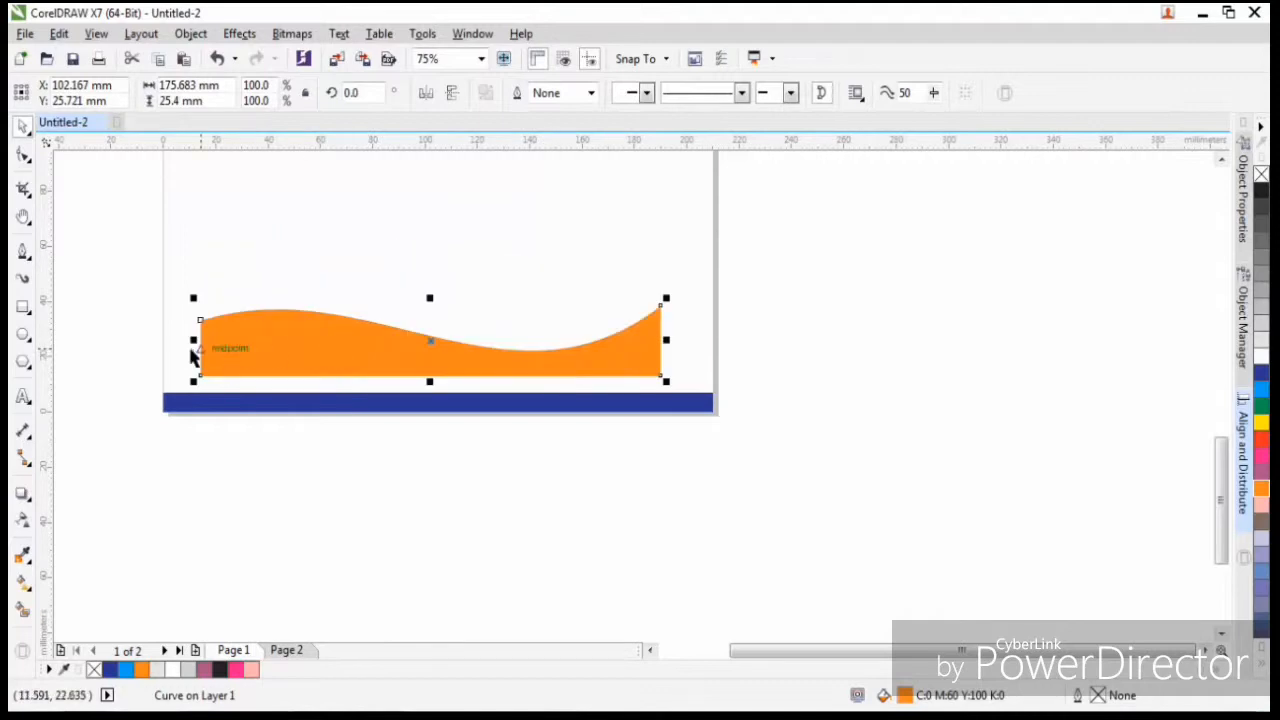
scroll(190, 352, "up", 4)
scroll(336, 307, "down", 2)
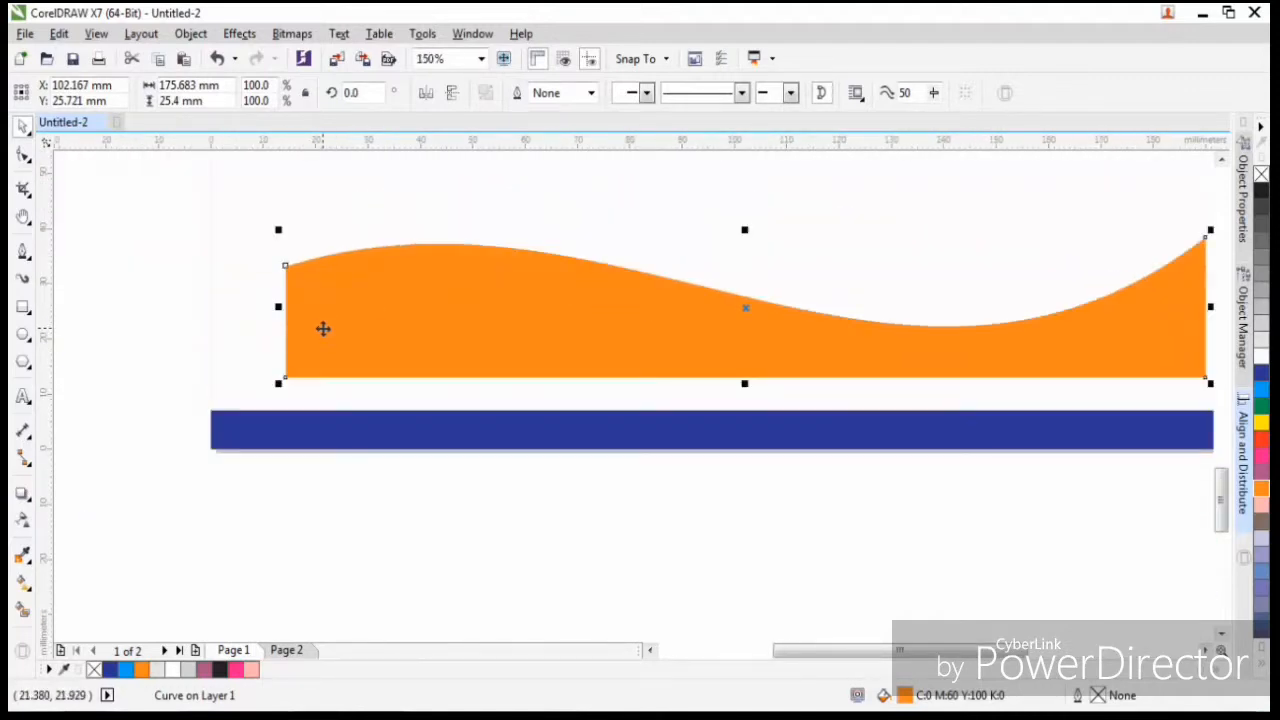
left_click_drag(279, 308, 205, 309)
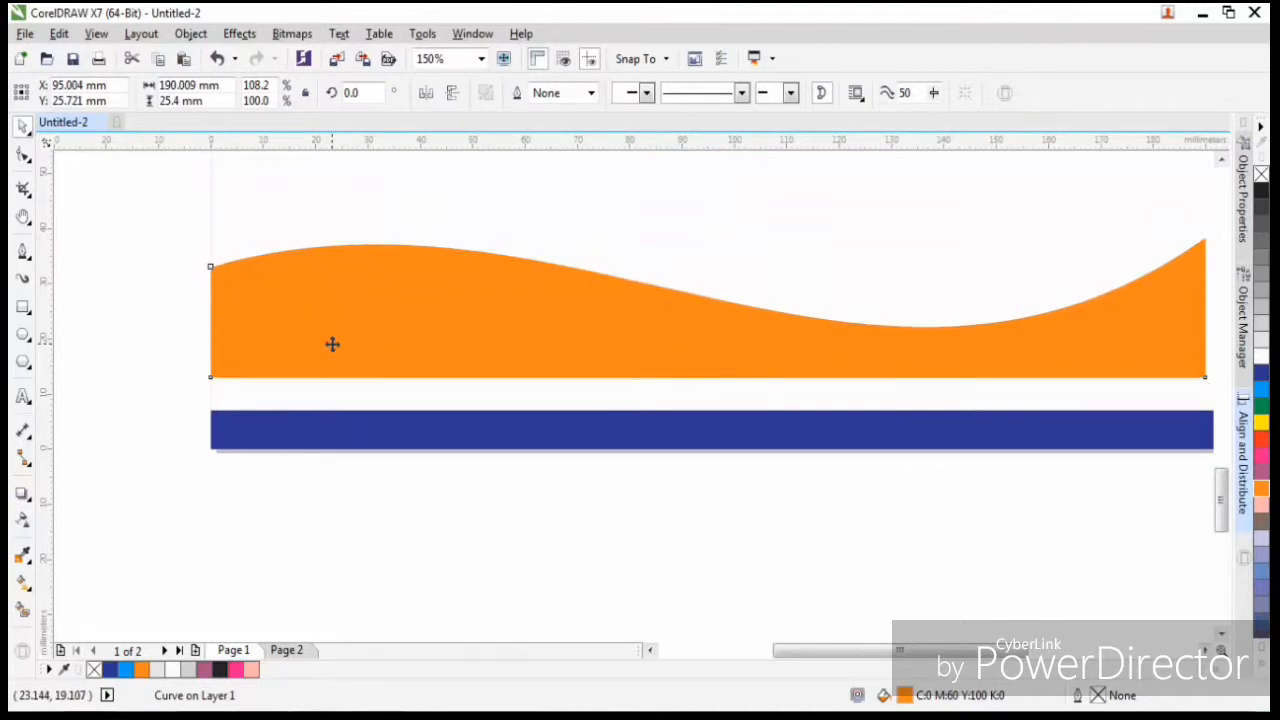
Nudge the orange wave down 6 mm until its bottom edge meets the top of the blue bar.
key("Down")
key("Down")
key("Down")
key("Down")
key("Down")
key("Down")
key("Down")
key("Down")
key("Down")
key("Down")
key("Down")
key("Down")
key("Down")
key("Down")
key("Down")
key("Down")
key("Down")
key("Down")
key("Down")
key("Down")
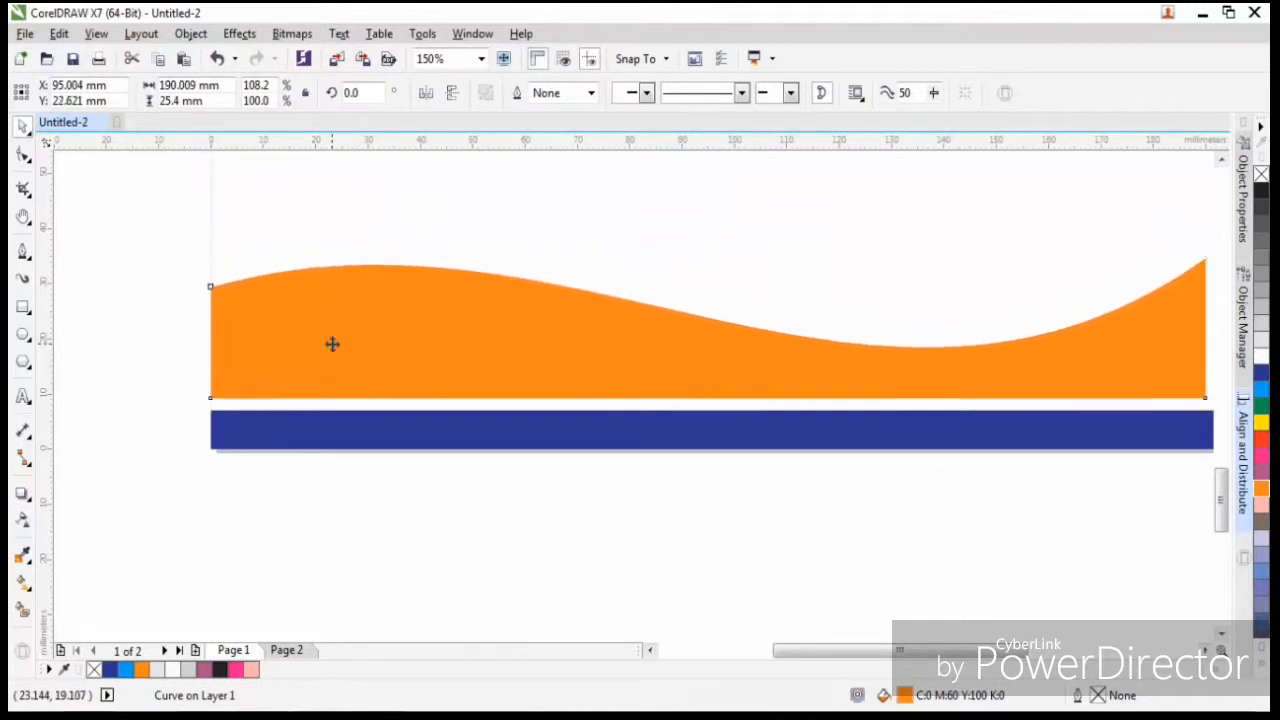
key("Down")
scroll(226, 400, "up", 5)
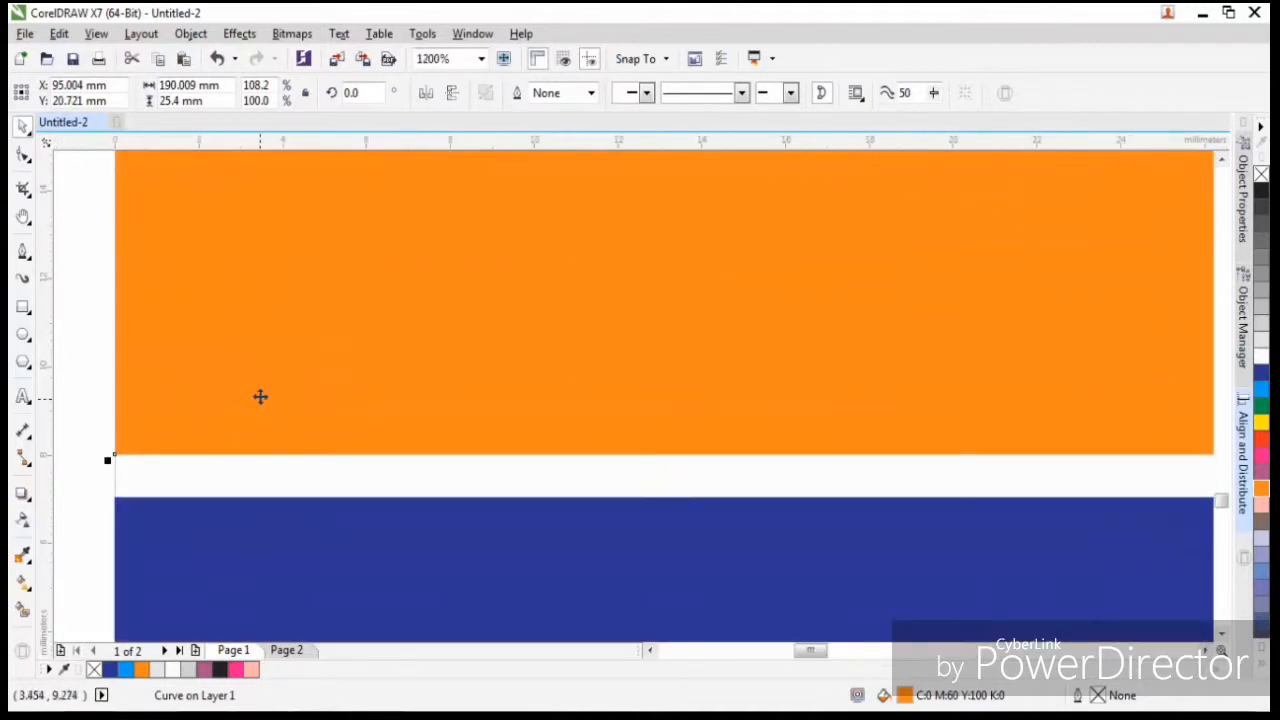
key("Down")
key("Down")
key("Down")
key("Down")
key("Down")
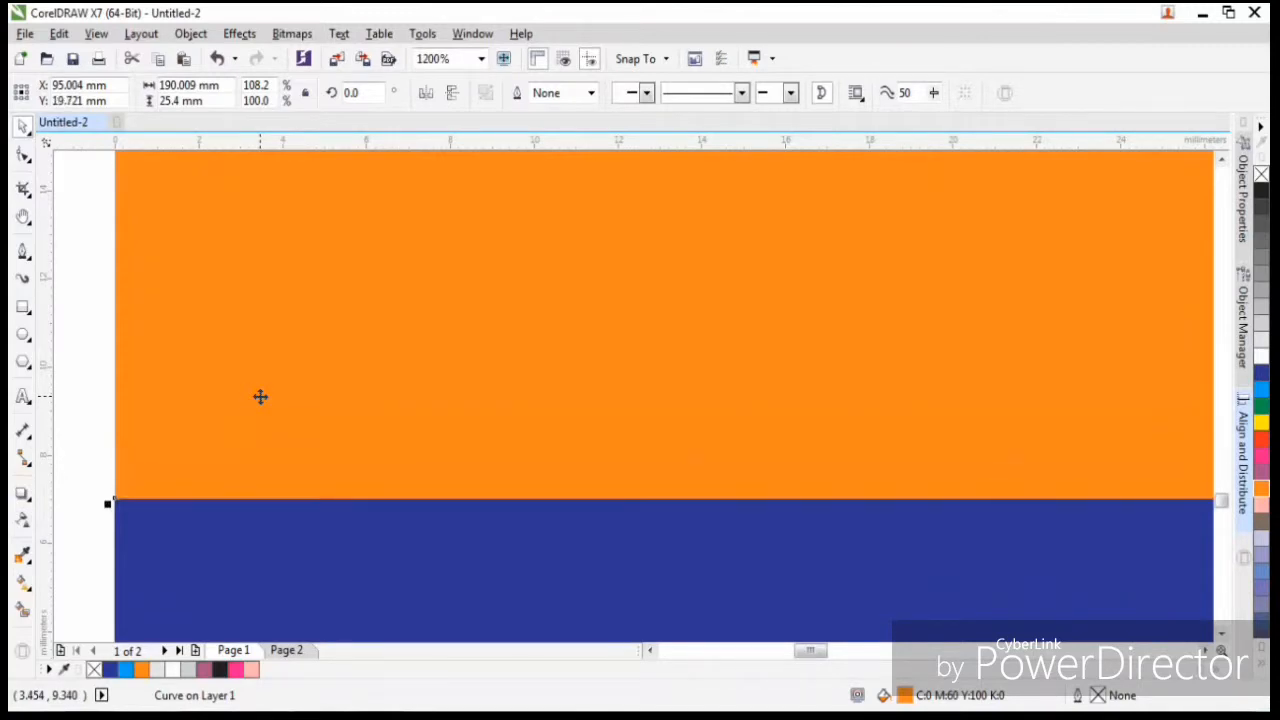
Stretch the orange wave's right side to the page's right edge so it spans the full page width.
scroll(266, 360, "down", 6)
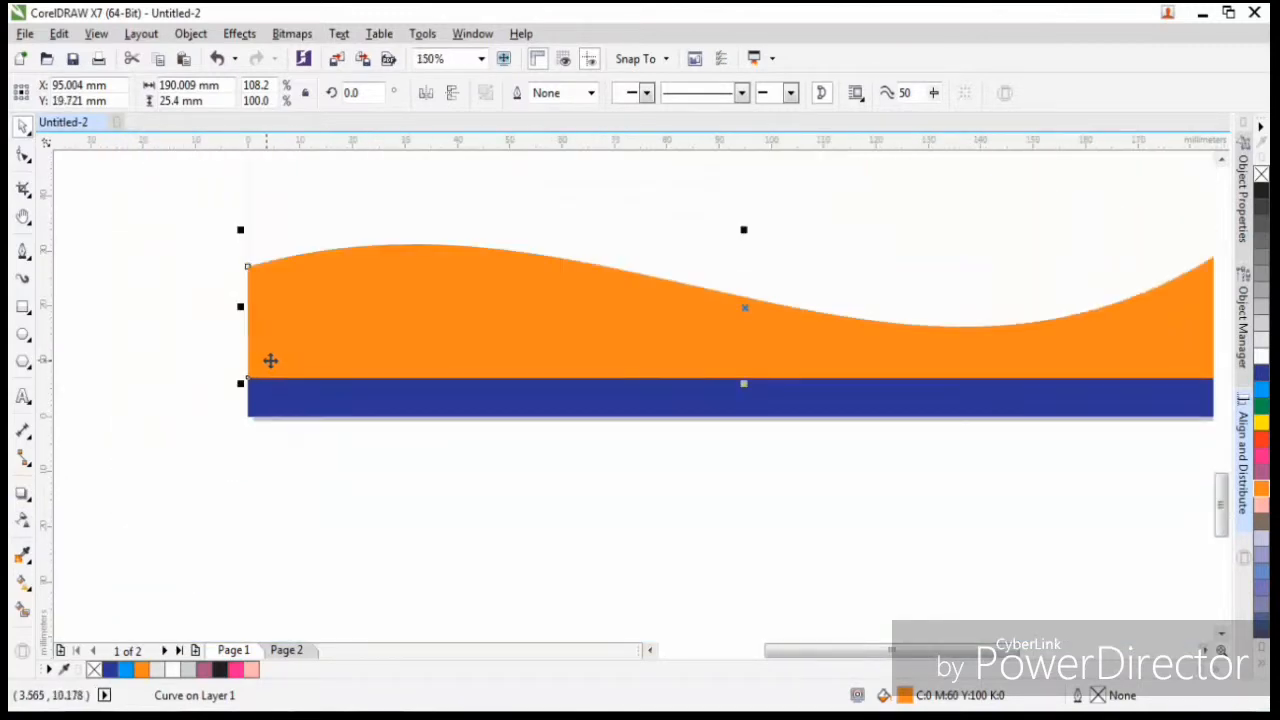
scroll(892, 315, "up", 3)
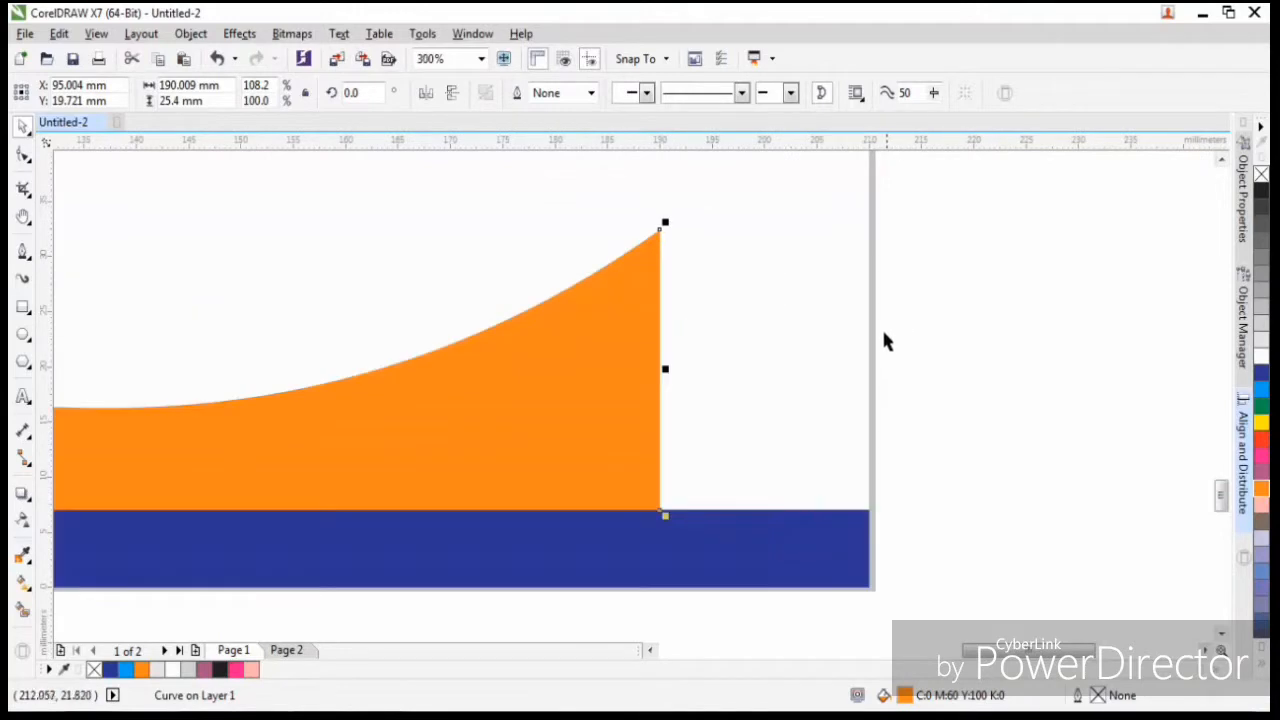
left_click_drag(667, 368, 871, 371)
left_click(915, 376)
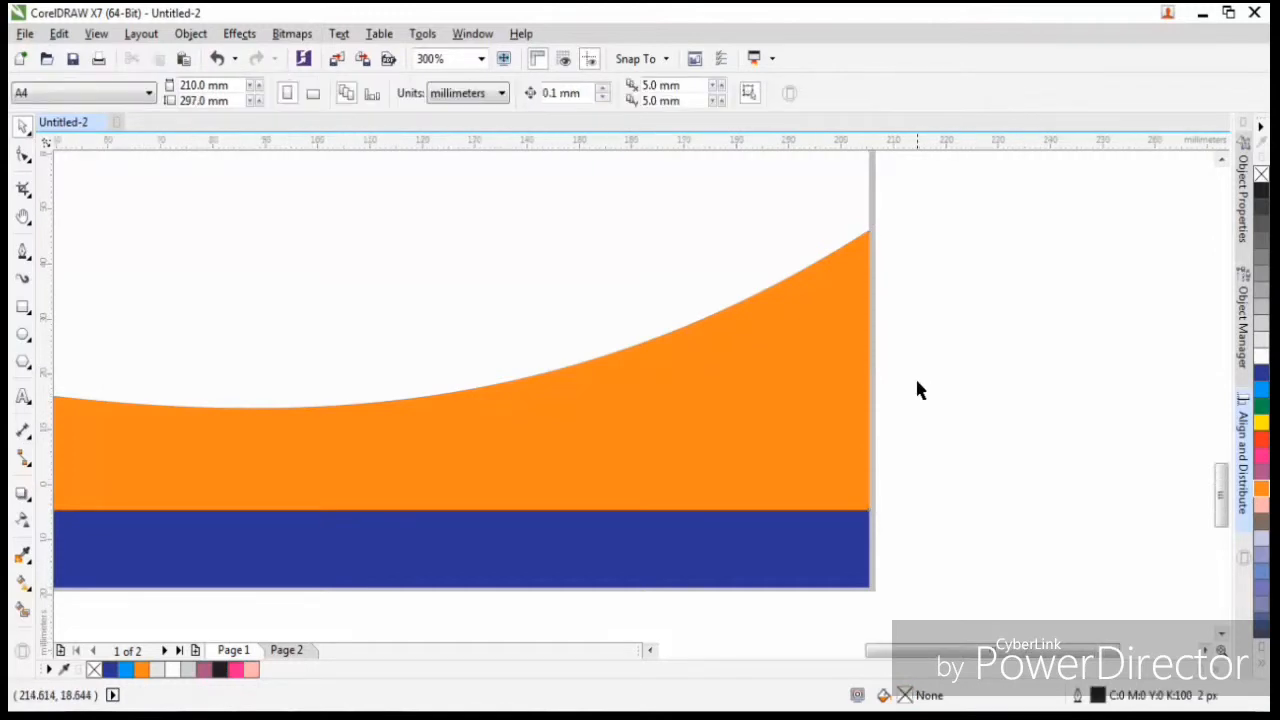
On Page 2, move the logo, the contact details and the address text off the page onto the surrounding desktop area.
scroll(915, 376, "down", 5)
scroll(884, 295, "down", 2)
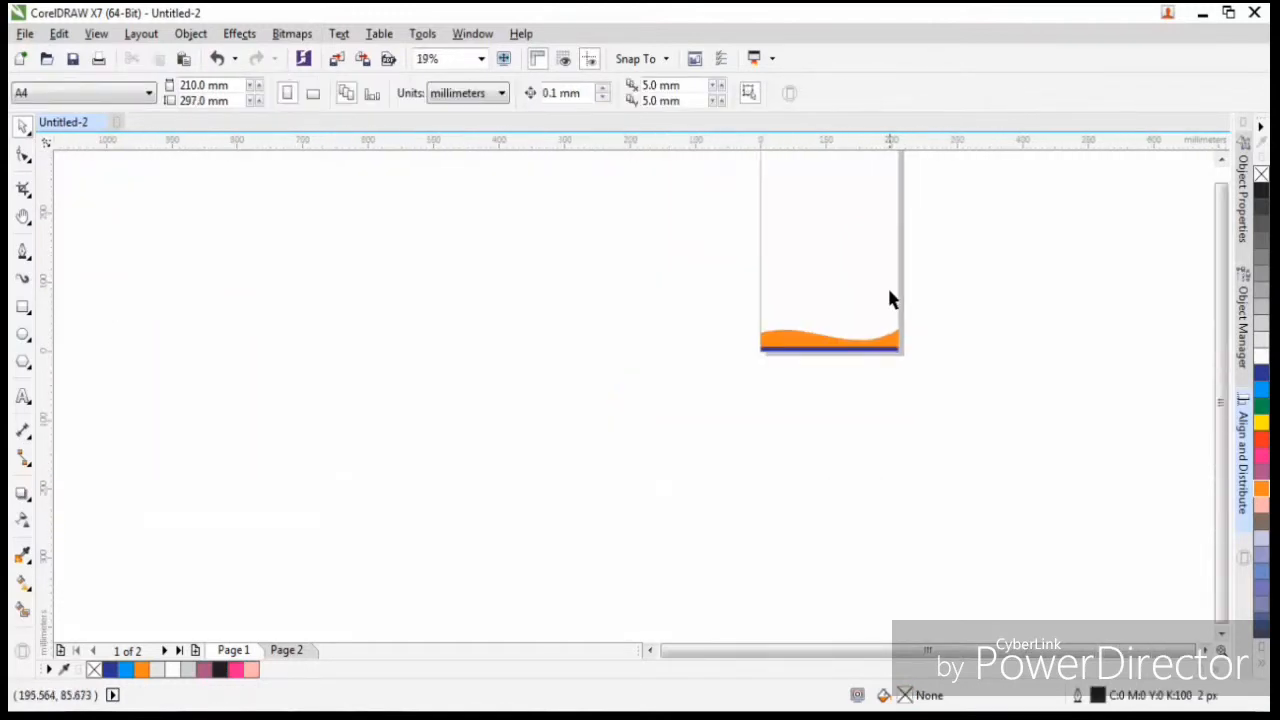
scroll(888, 292, "up", 3)
left_click(482, 60)
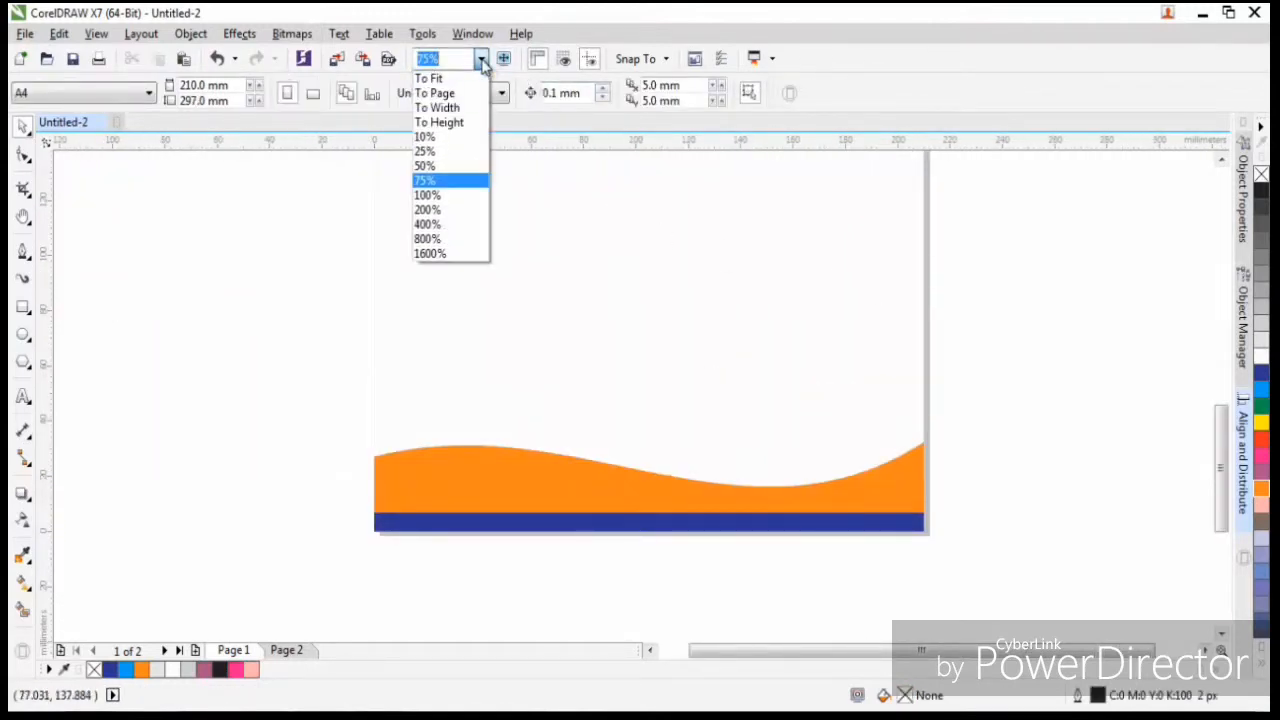
left_click(467, 82)
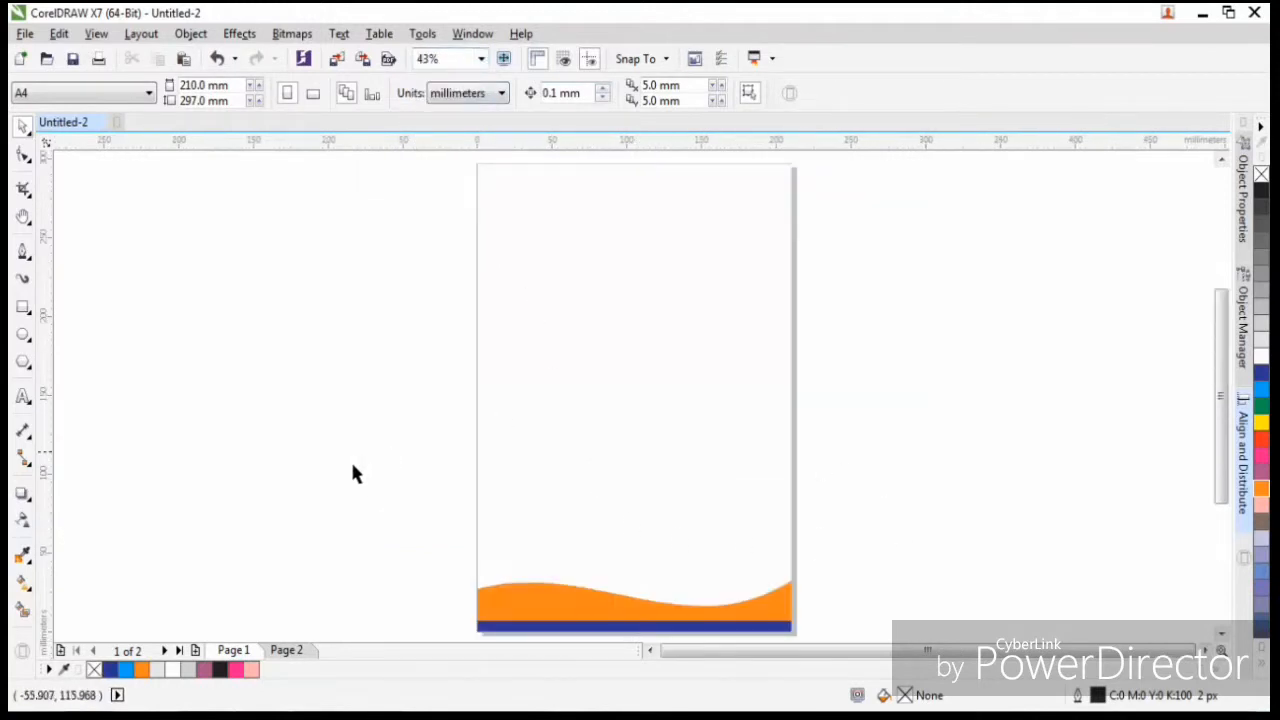
left_click(287, 650)
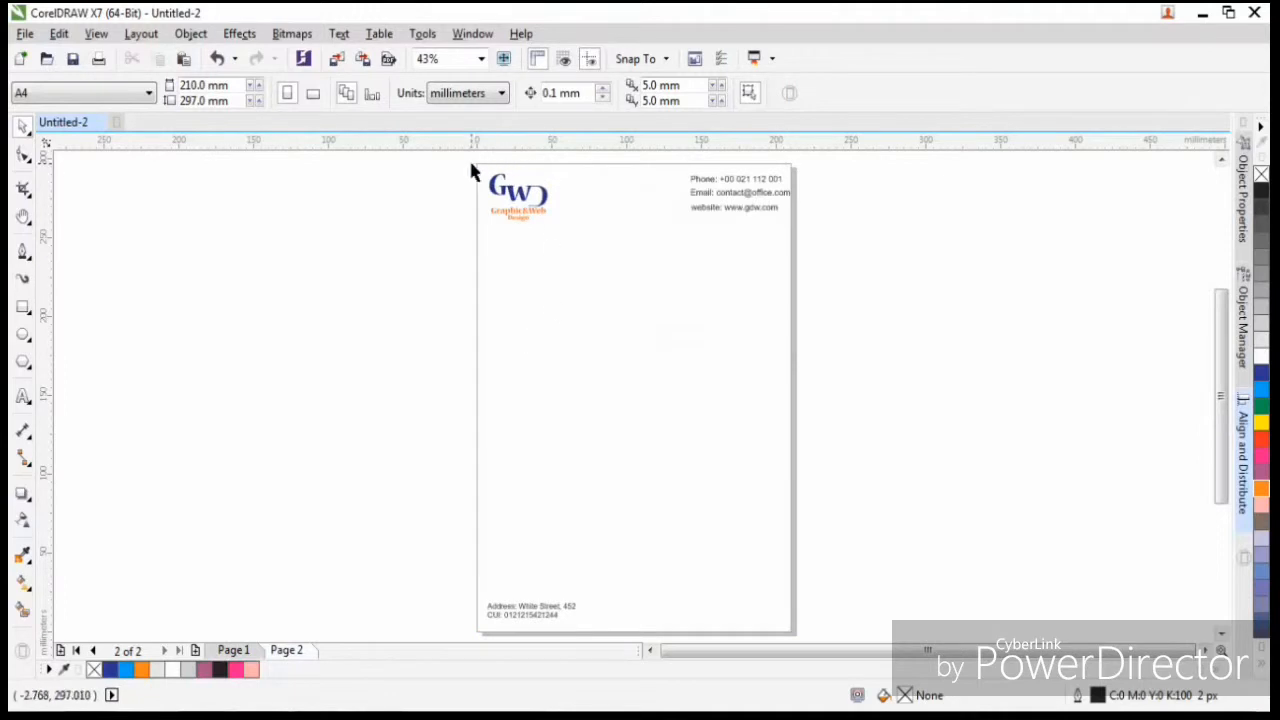
left_click_drag(473, 170, 610, 265)
left_click_drag(522, 196, 438, 193)
left_click(711, 197)
left_click_drag(754, 180, 893, 186)
left_click_drag(461, 551, 598, 638)
left_click_drag(535, 592, 427, 594)
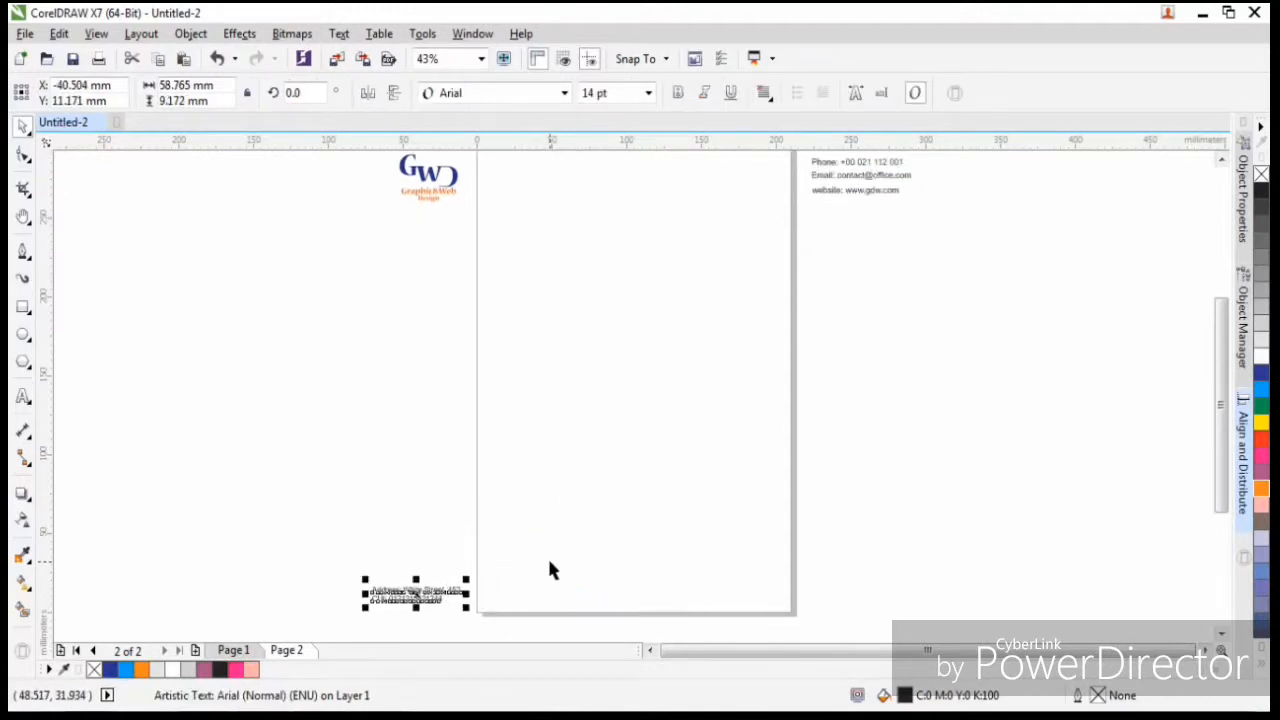
On Page 1, move the address and CUI text onto the left end of the orange wave.
left_click(232, 650)
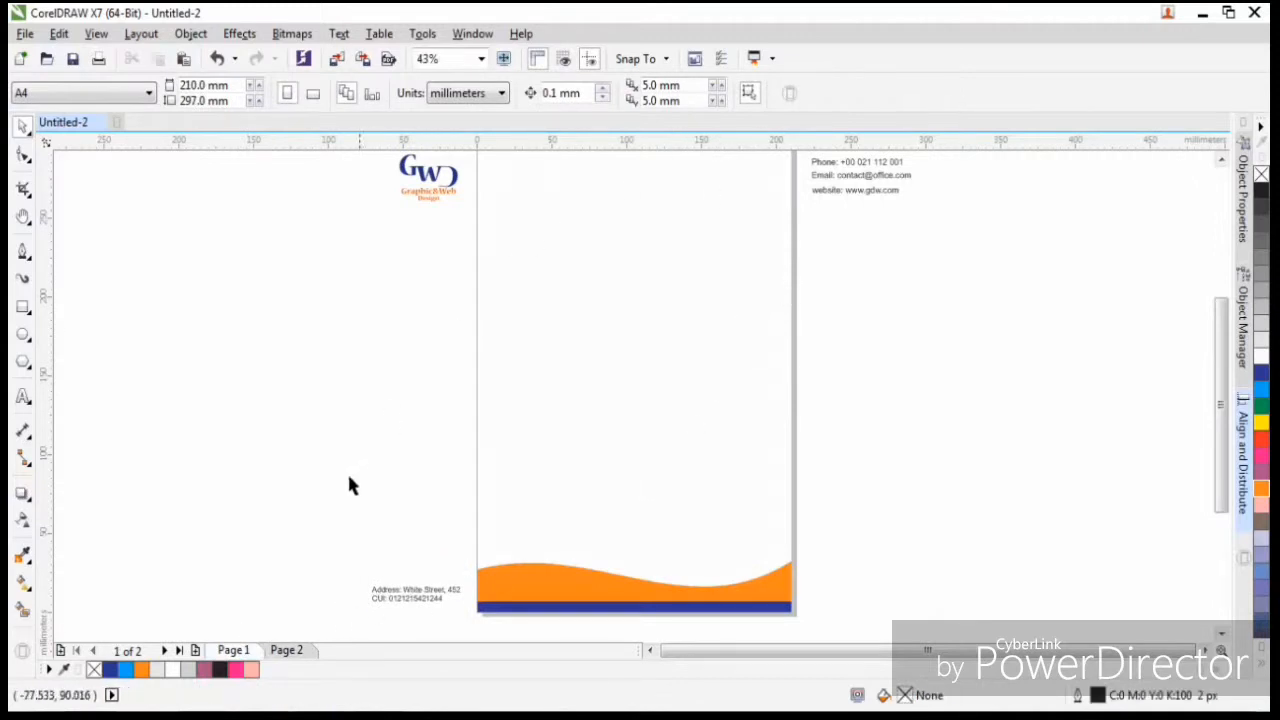
scroll(349, 485, "down", 2)
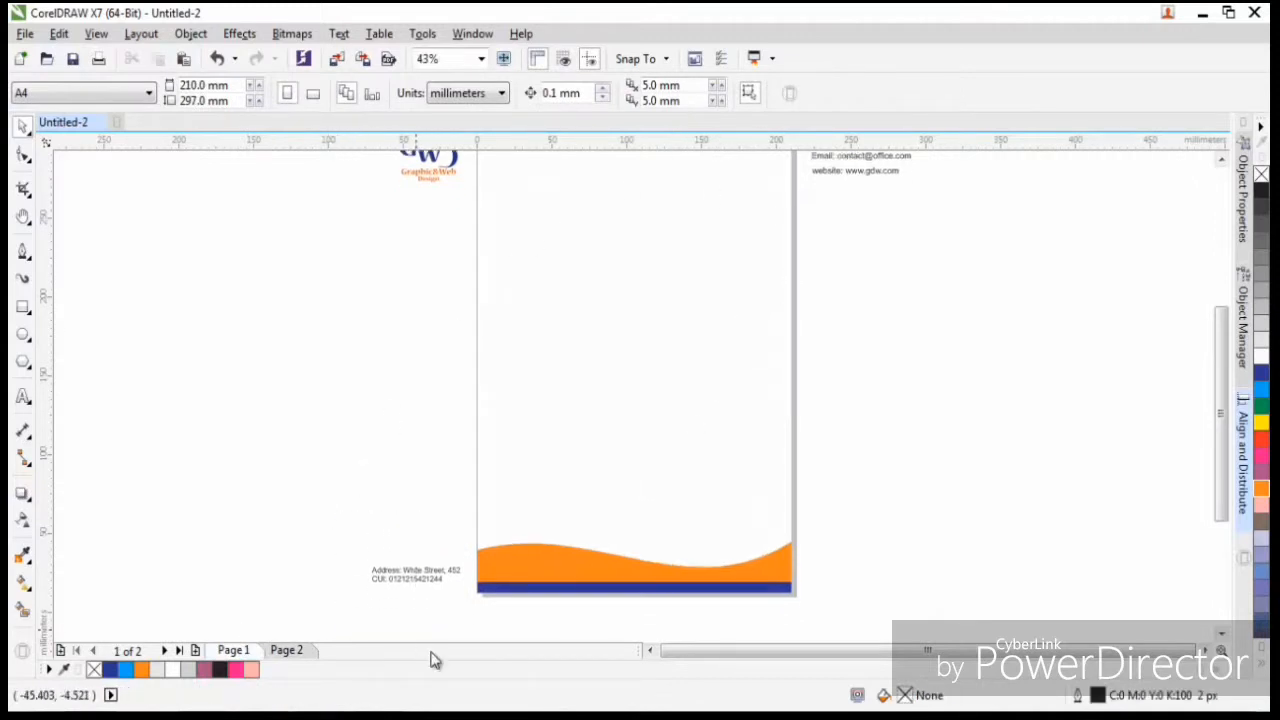
left_click(416, 568)
left_click_drag(416, 568, 531, 555)
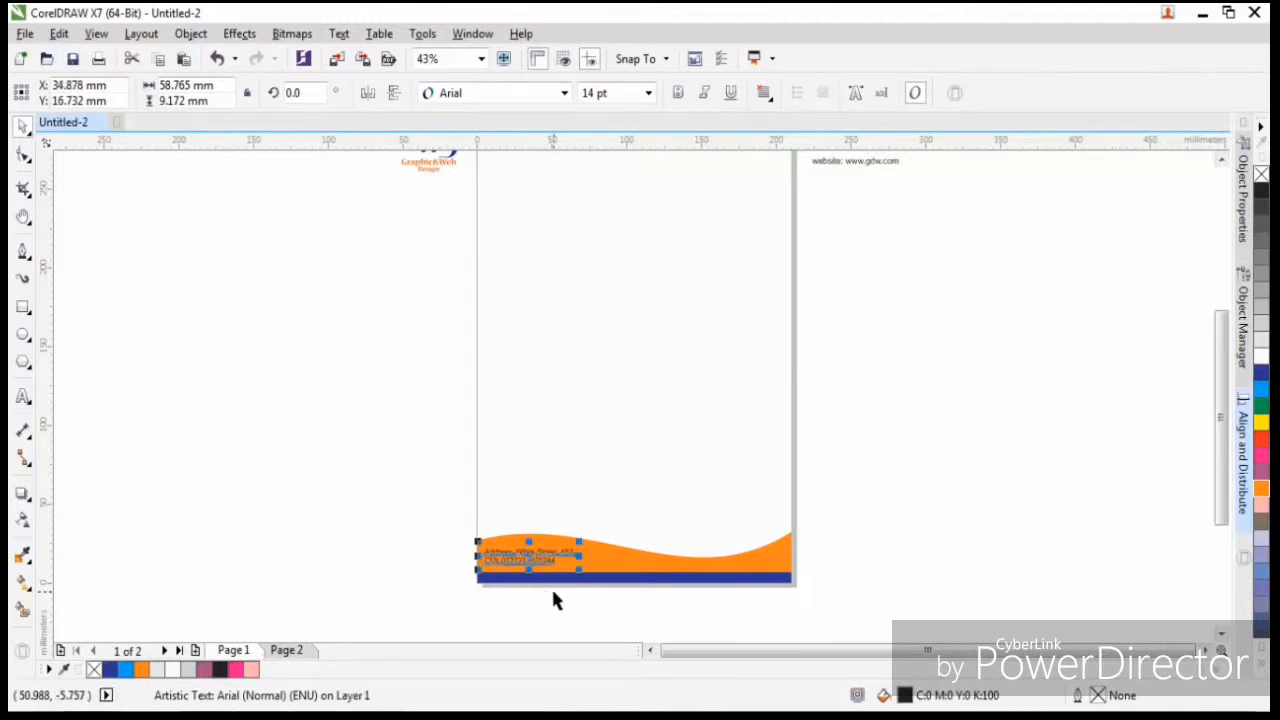
scroll(551, 588, "up", 2)
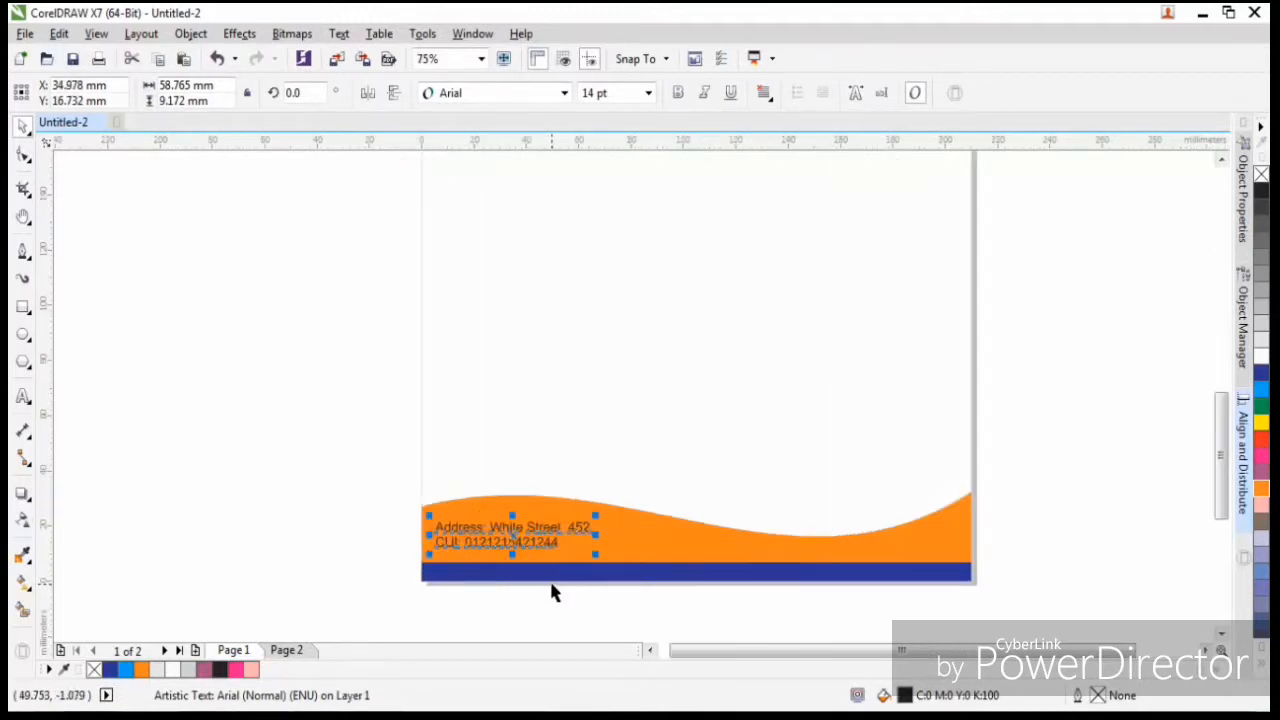
left_click(551, 432)
left_click(518, 530)
left_click(522, 428)
Place the contact details in the page's top-right corner and the GWD logo in its top-left corner.
scroll(522, 430, "down", 4)
scroll(597, 243, "up", 2)
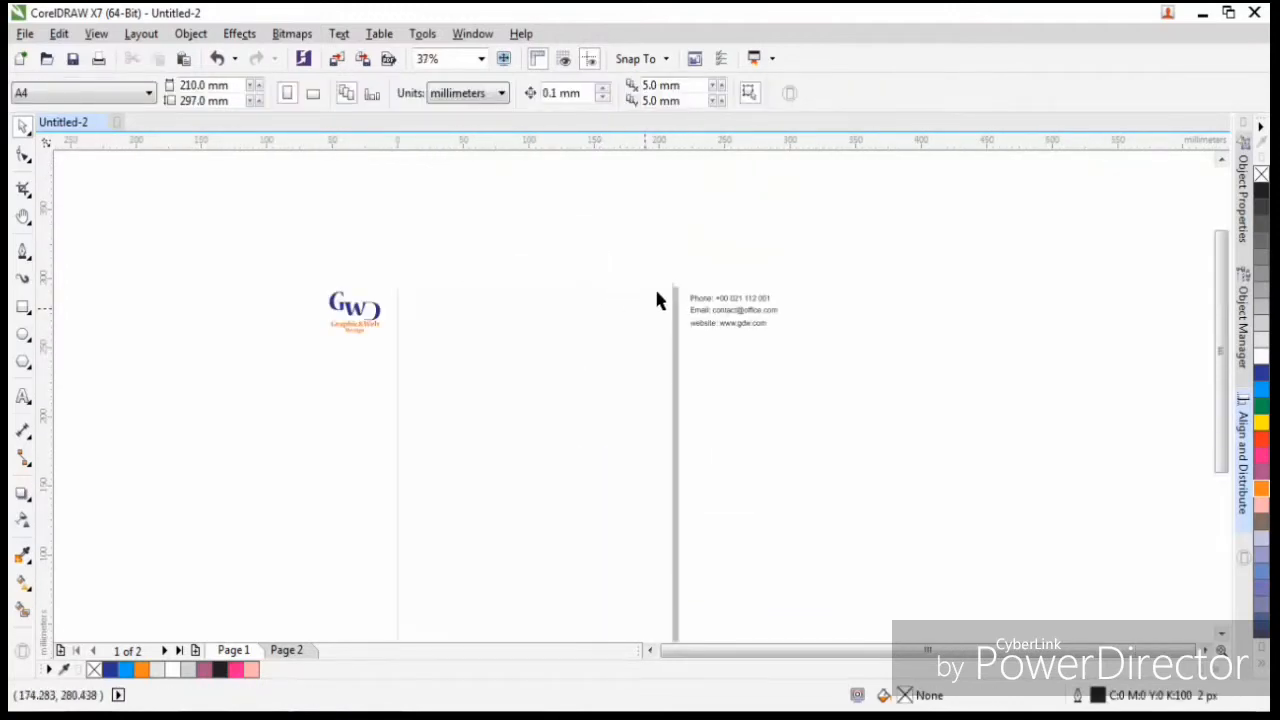
left_click_drag(752, 362, 627, 307)
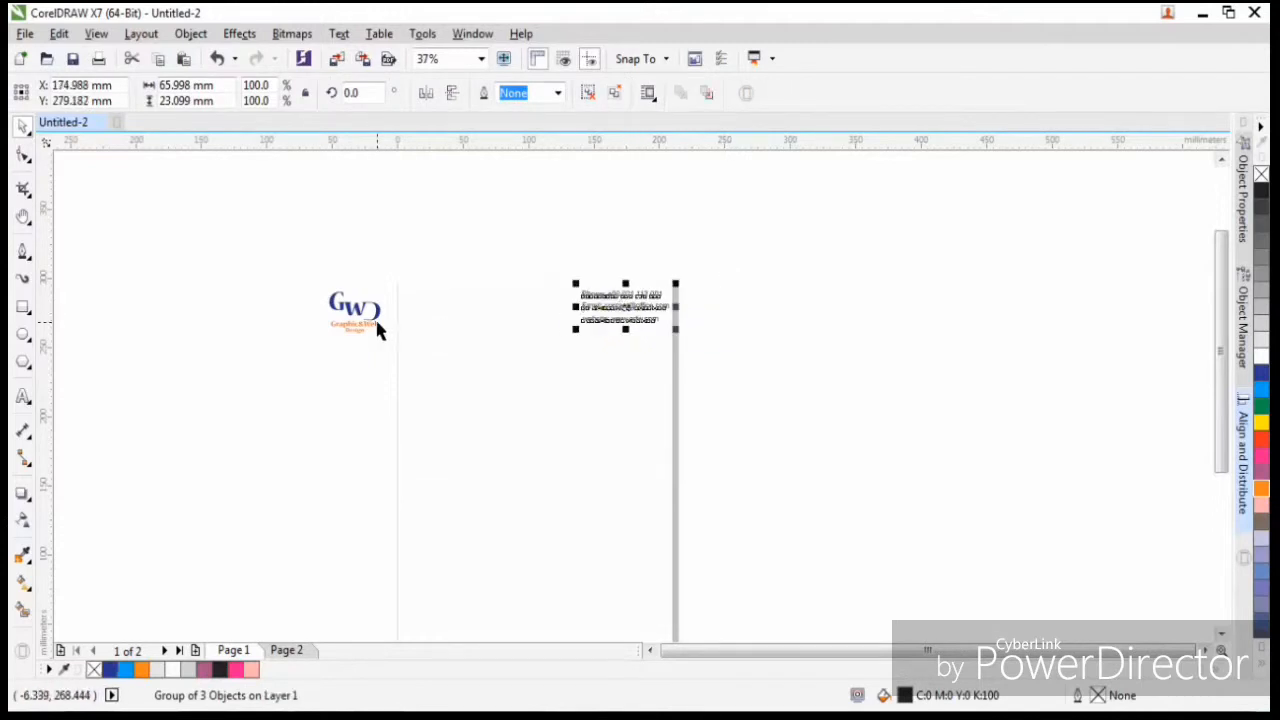
scroll(375, 325, "up", 2)
left_click(338, 298)
left_click_drag(341, 297, 493, 293)
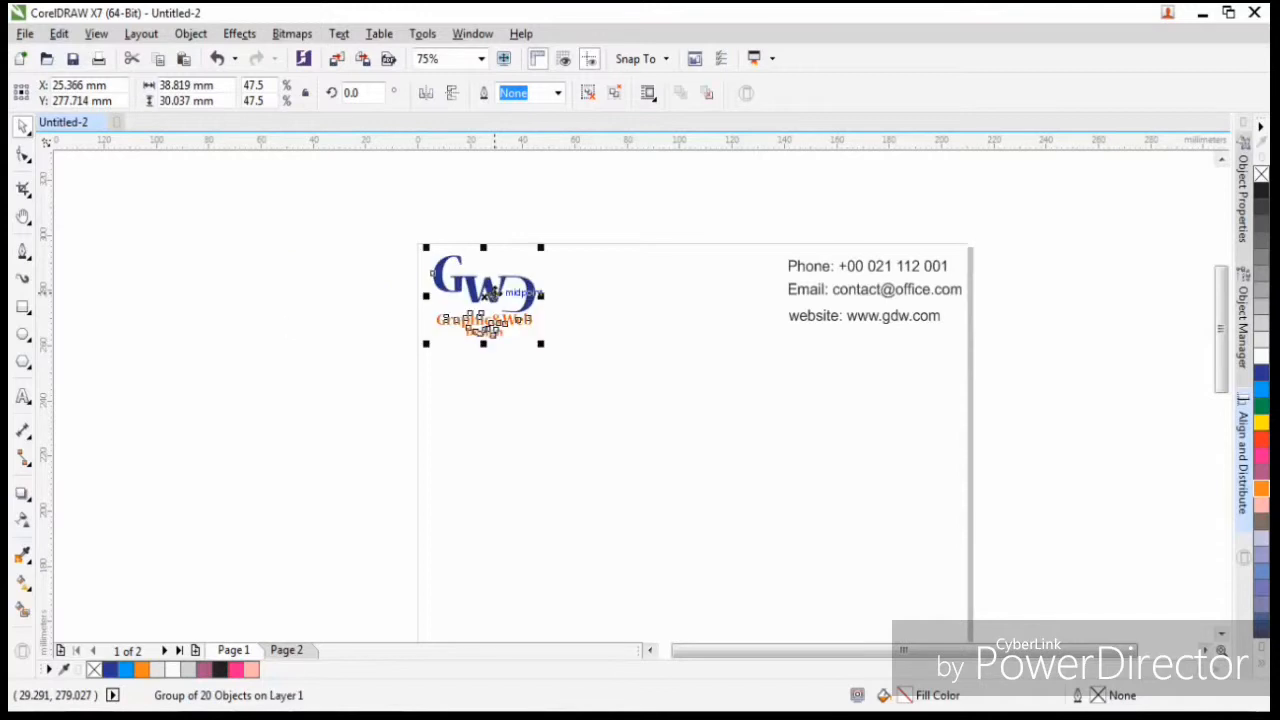
Align the logo and the contact details with each other along their vertical centers.
left_click(842, 290, "shift")
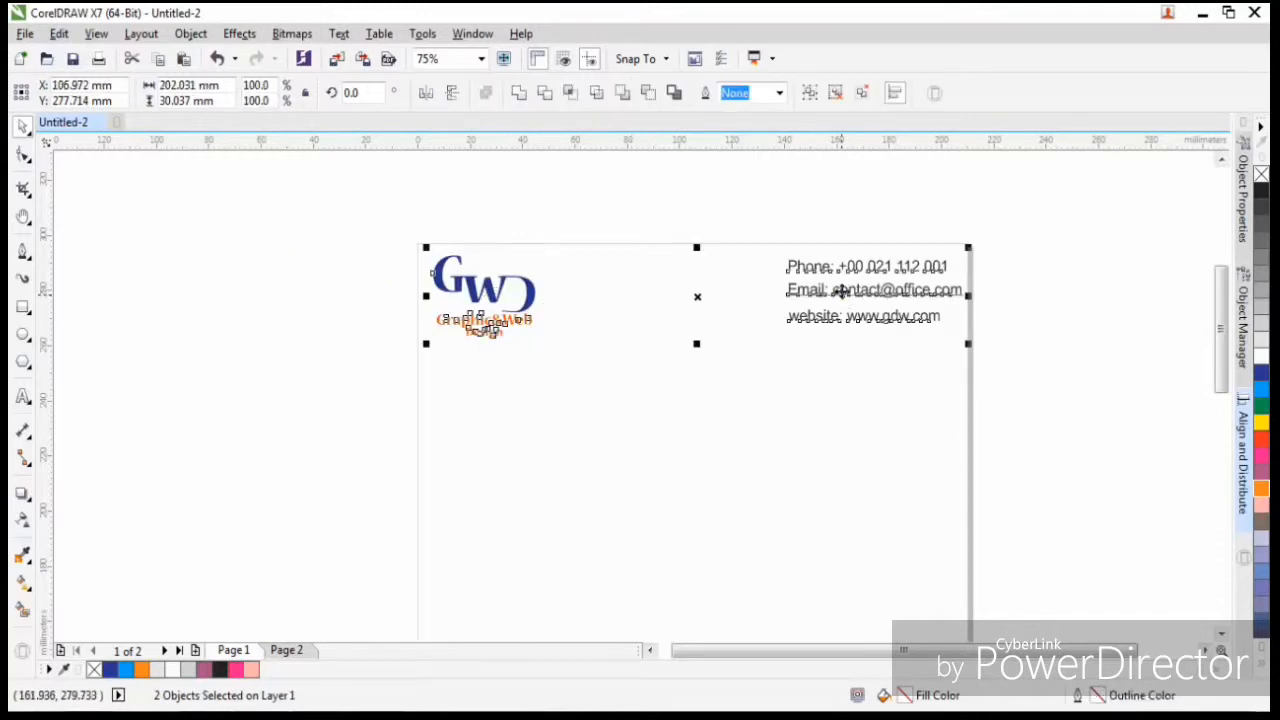
left_click(1246, 482)
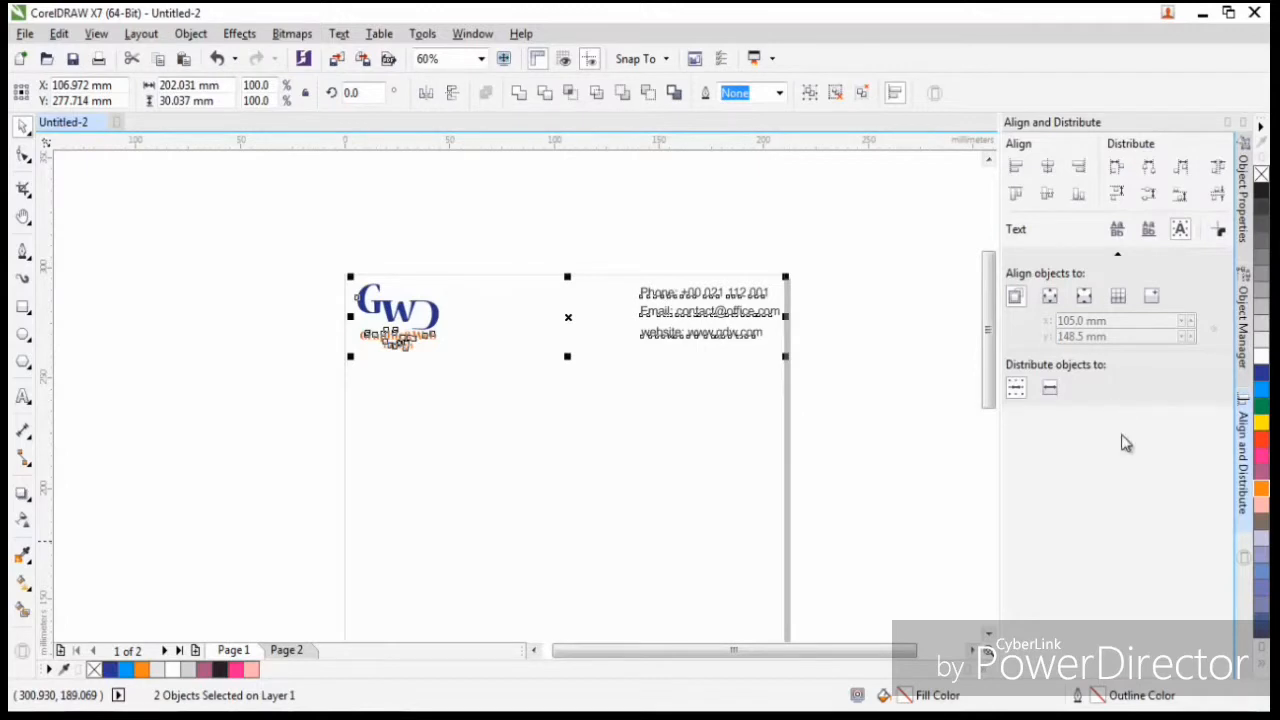
left_click(1048, 196)
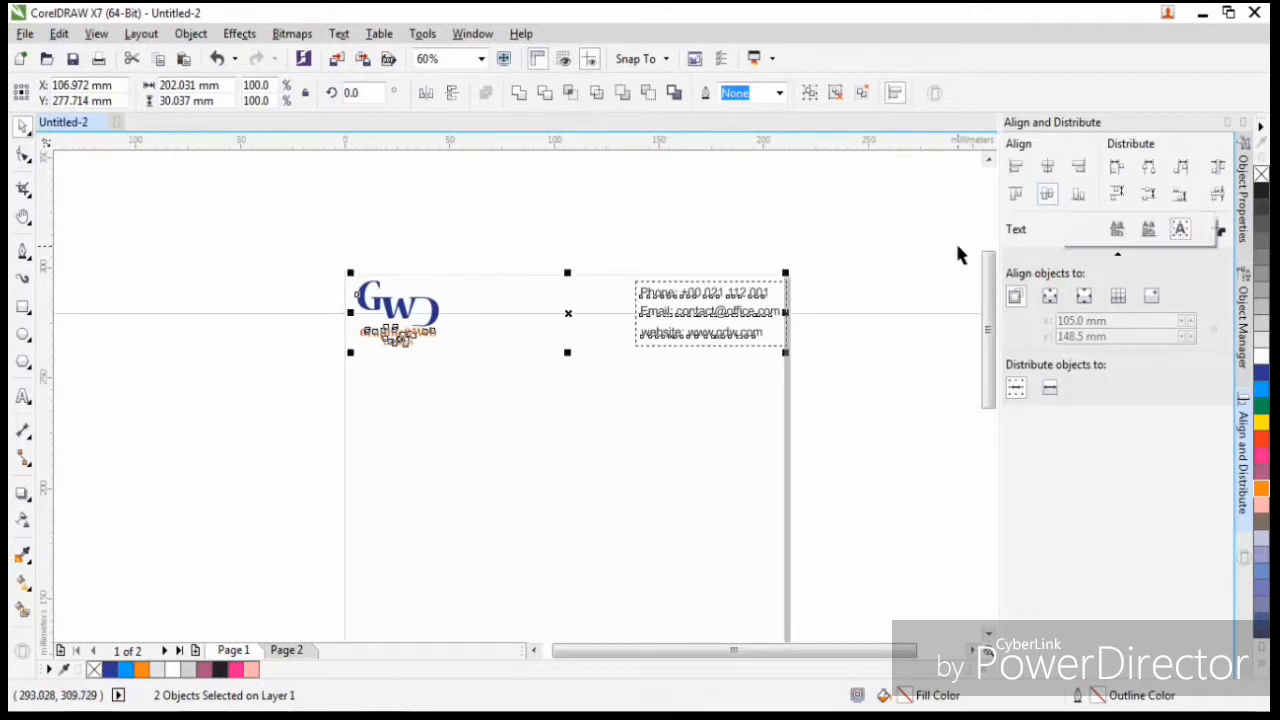
left_click(1227, 123)
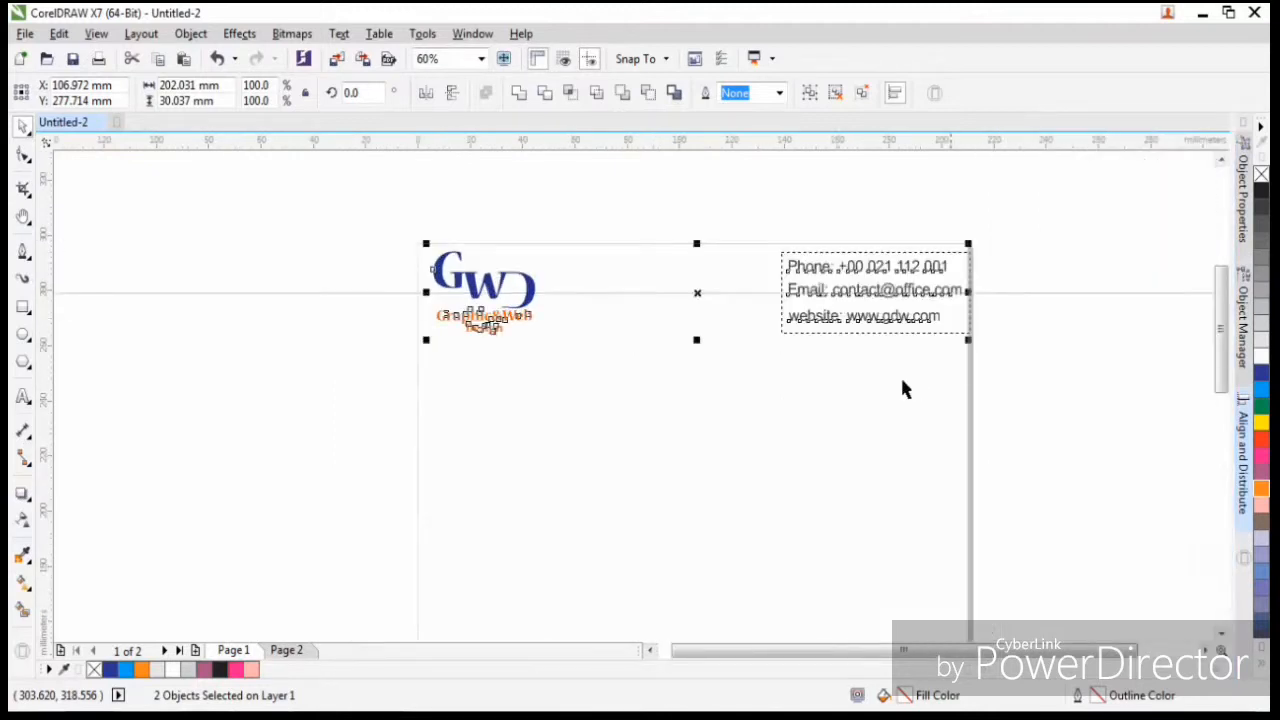
Nudge the logo and the contact details together about 1.5 mm left and 0.6 mm up within the page's header.
left_click(823, 400)
left_click(825, 293)
left_click(508, 311, "shift")
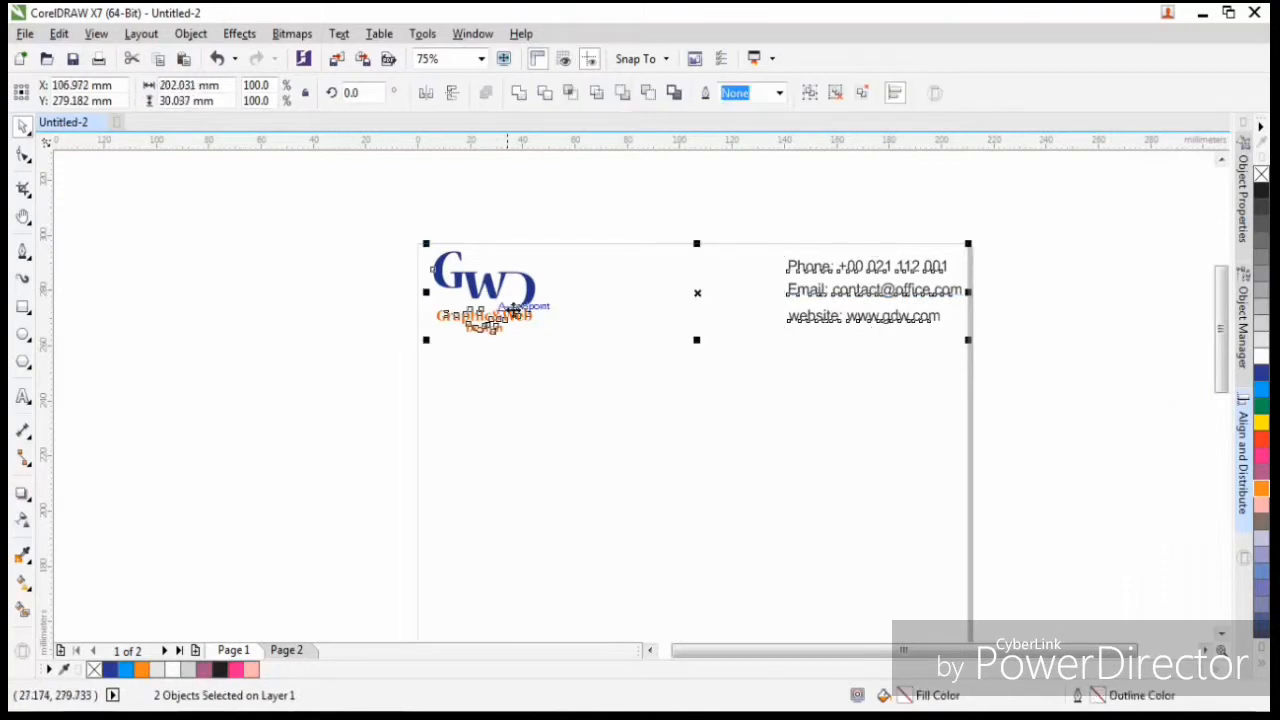
key("Left")
key("Left")
key("Left")
key("Left")
key("Left")
key("Left")
key("Left")
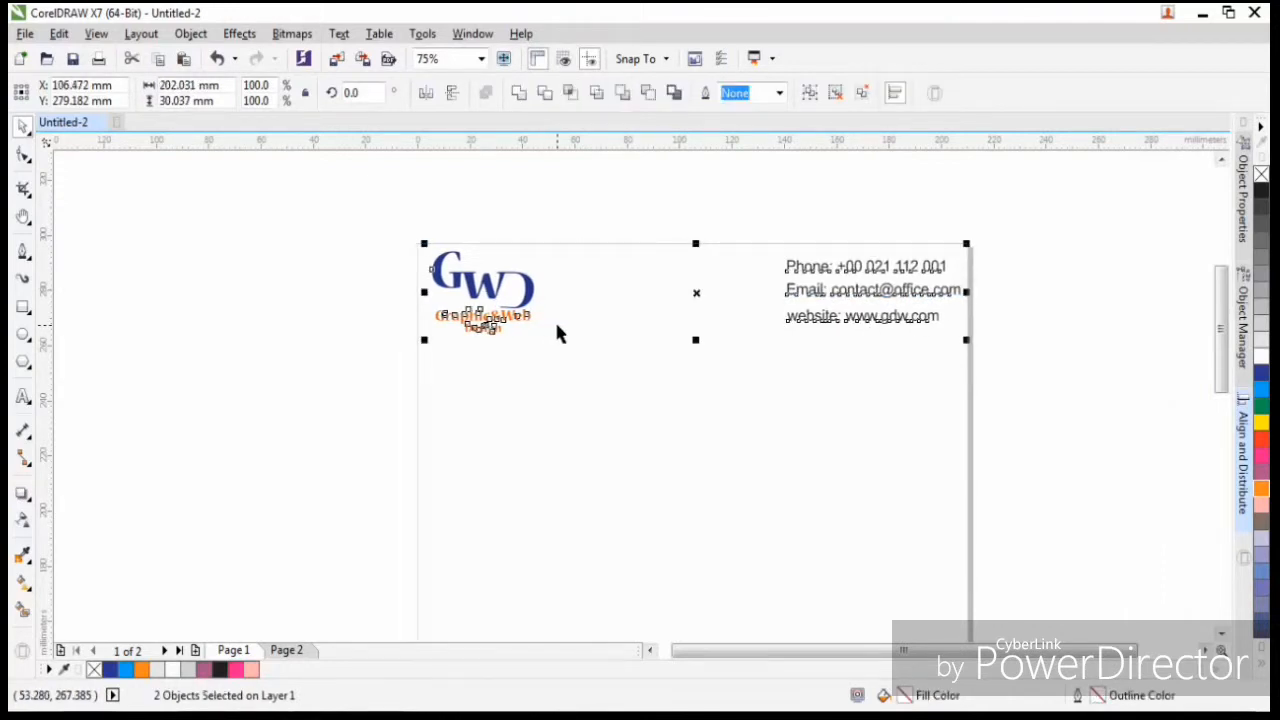
key("Left")
key("Left")
key("Left")
key("Left")
key("Left")
key("Up")
key("Up")
key("Up")
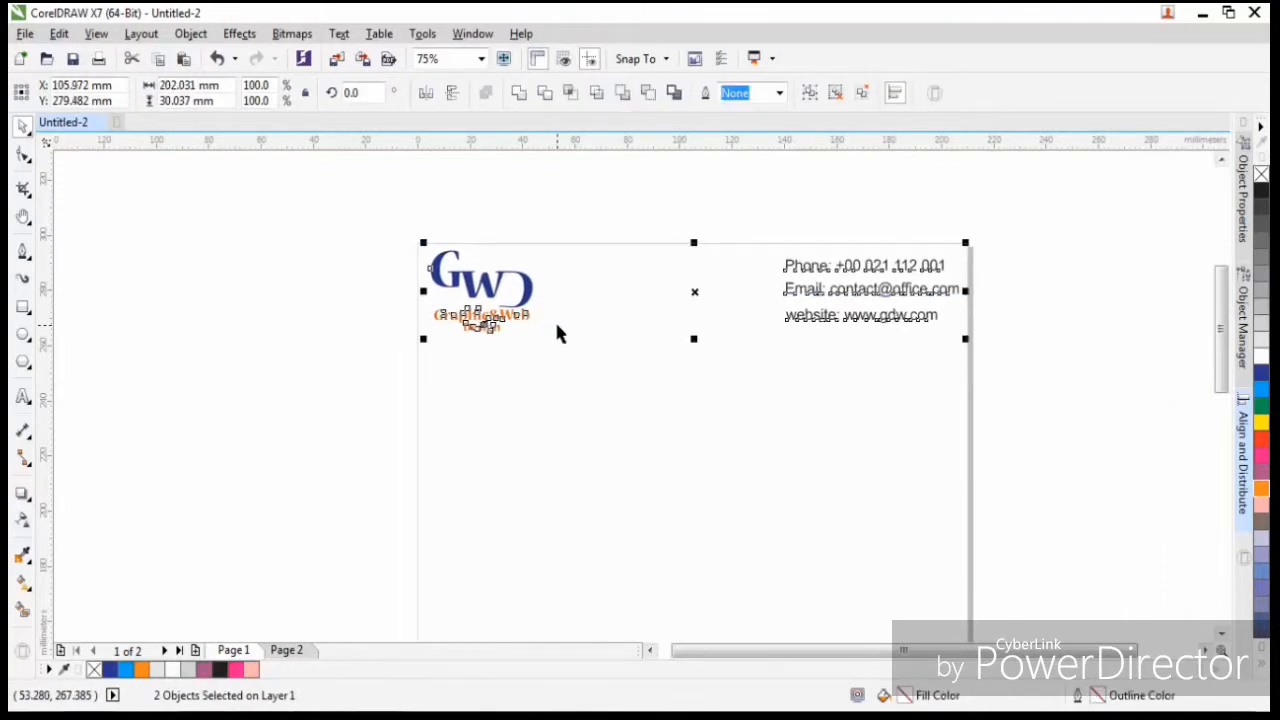
key("Left")
key("Left")
key("Left")
key("Left")
key("Left")
key("Up")
key("Up")
key("Up")
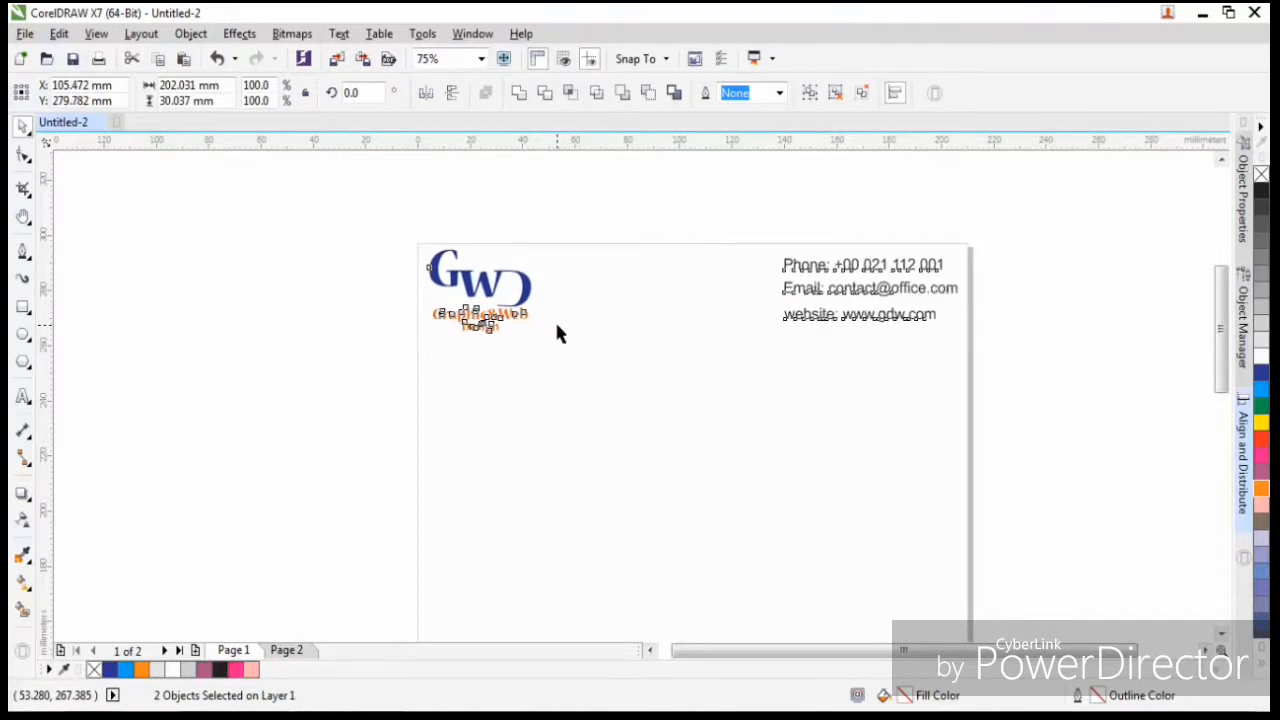
left_click(555, 413)
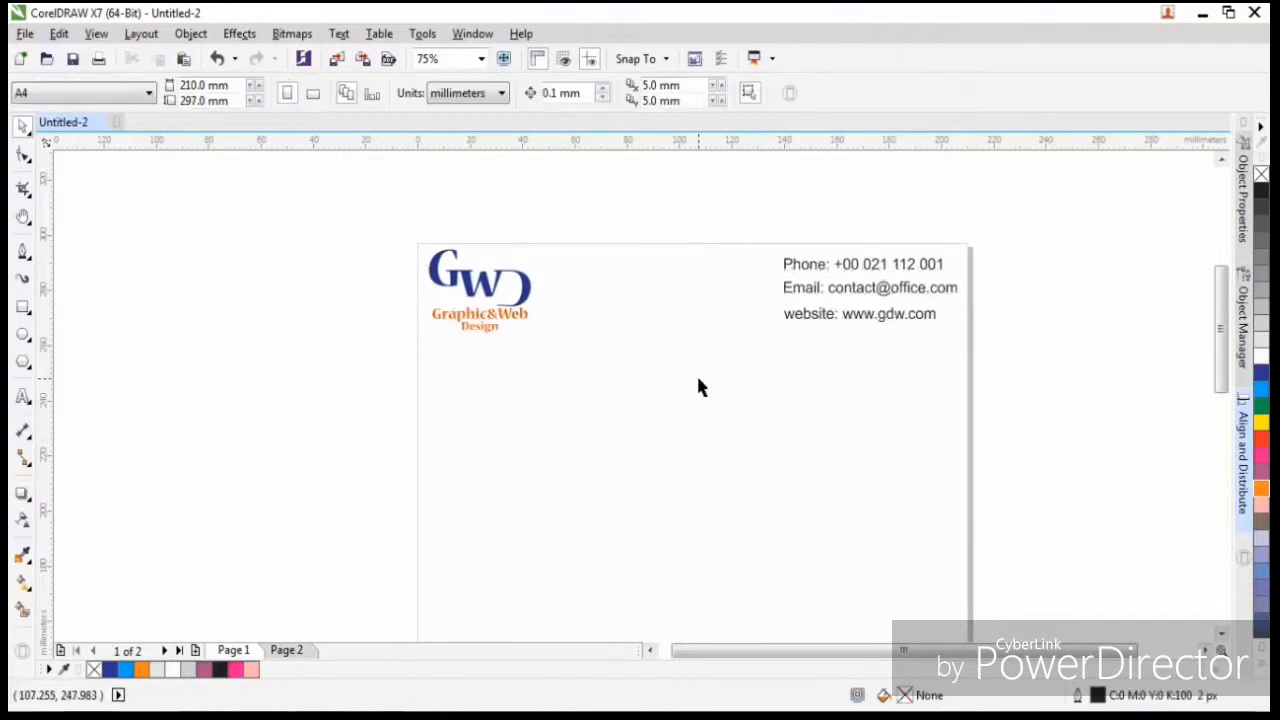
Fit the whole of Page 1 in the view to examine the overall letterhead layout.
left_click(481, 59)
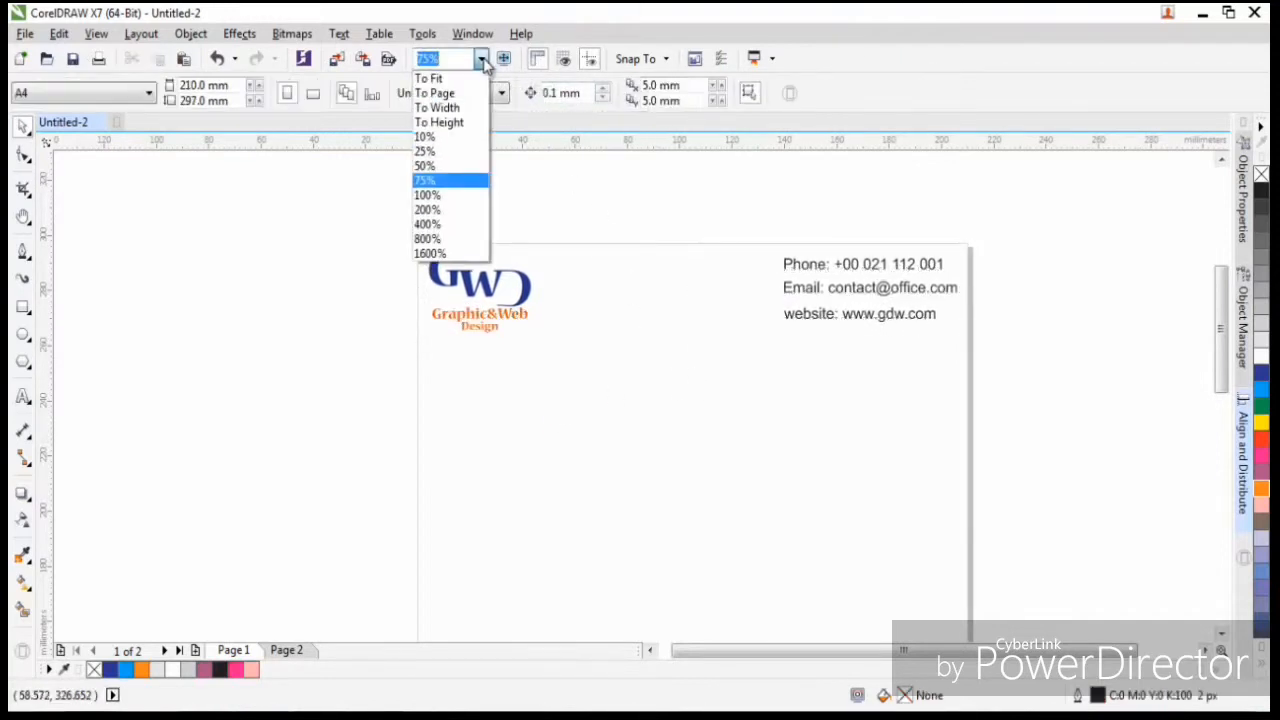
left_click(466, 93)
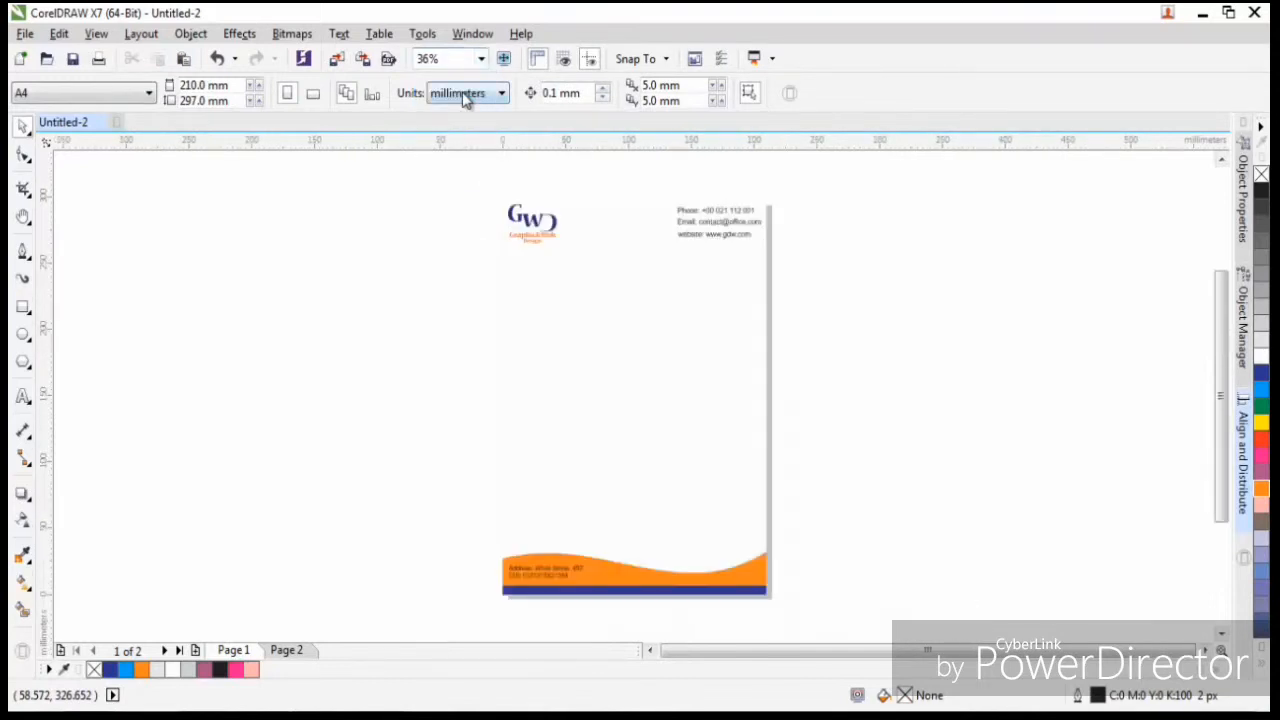
left_click(481, 59)
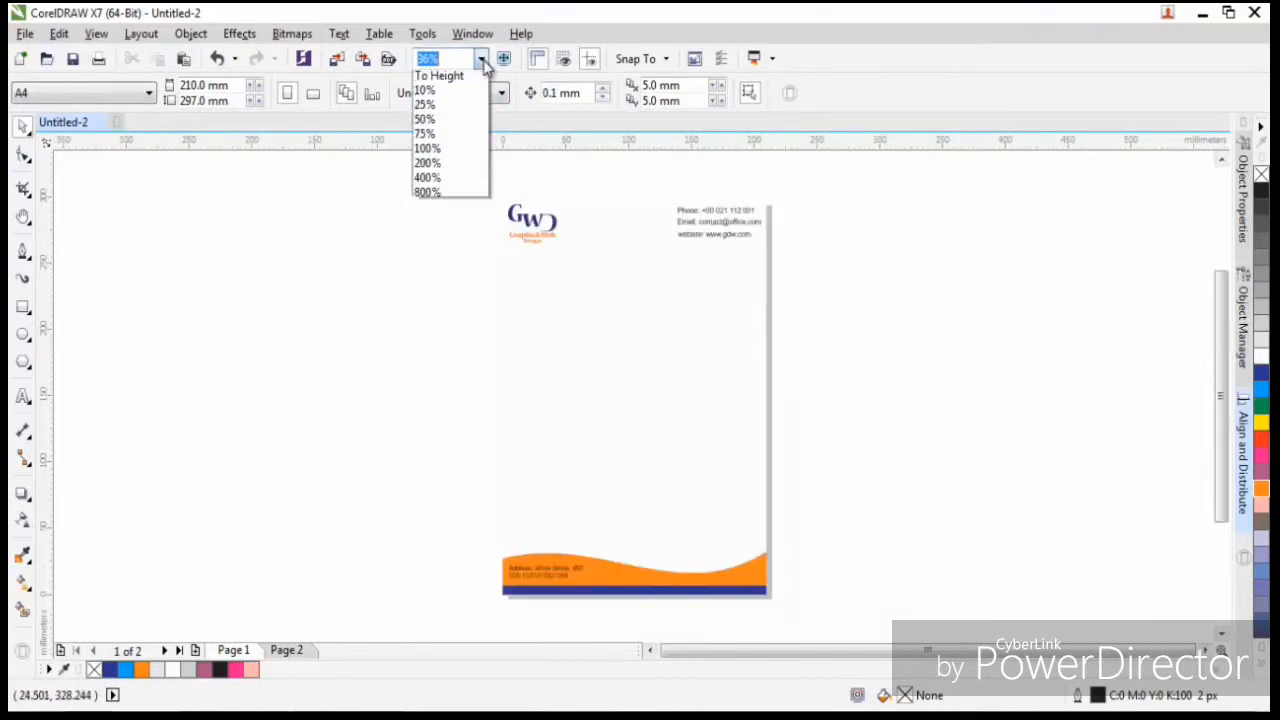
left_click(474, 84)
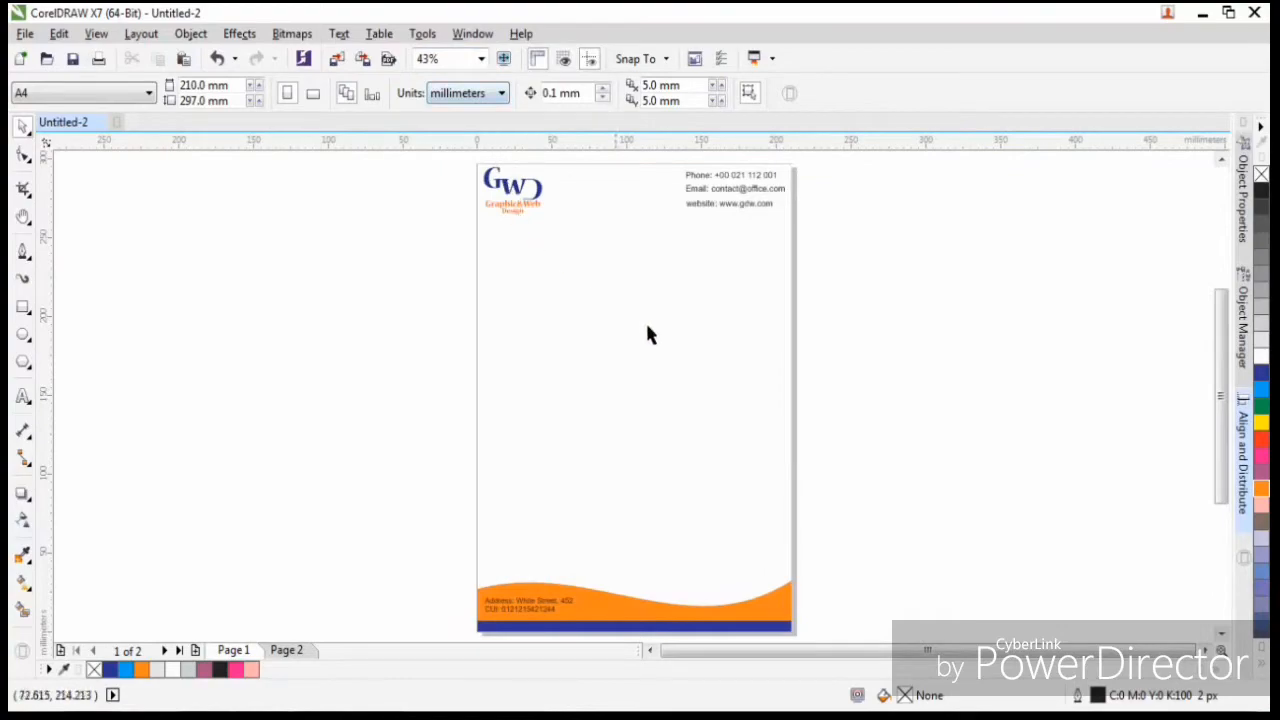